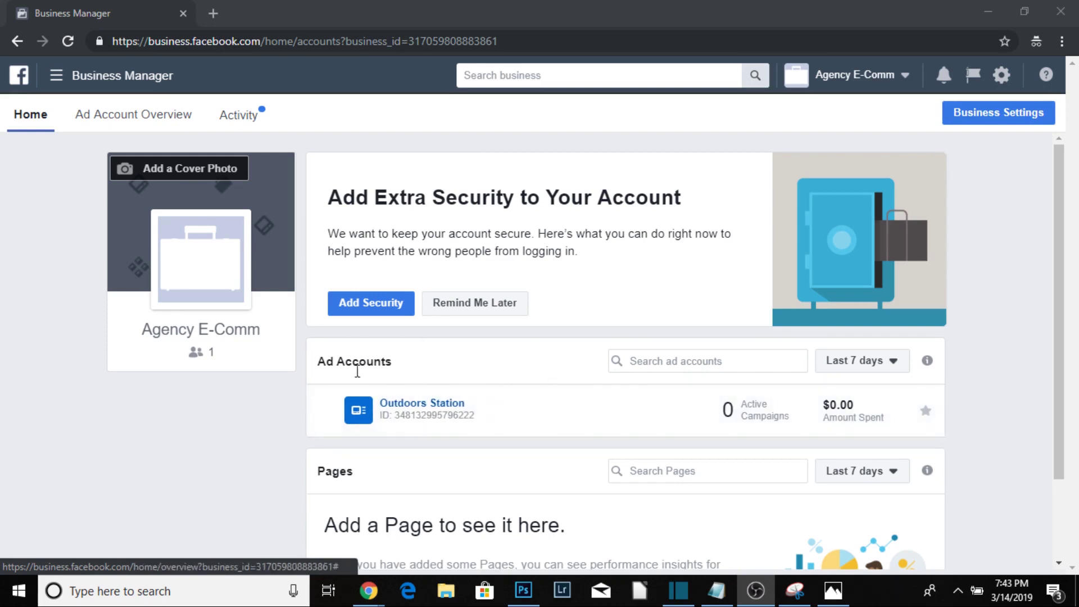
- Open Business Settings to see the People list with its single Admin user and no Pages
{"action": "mouse_move", "coordinate": [193, 305]}
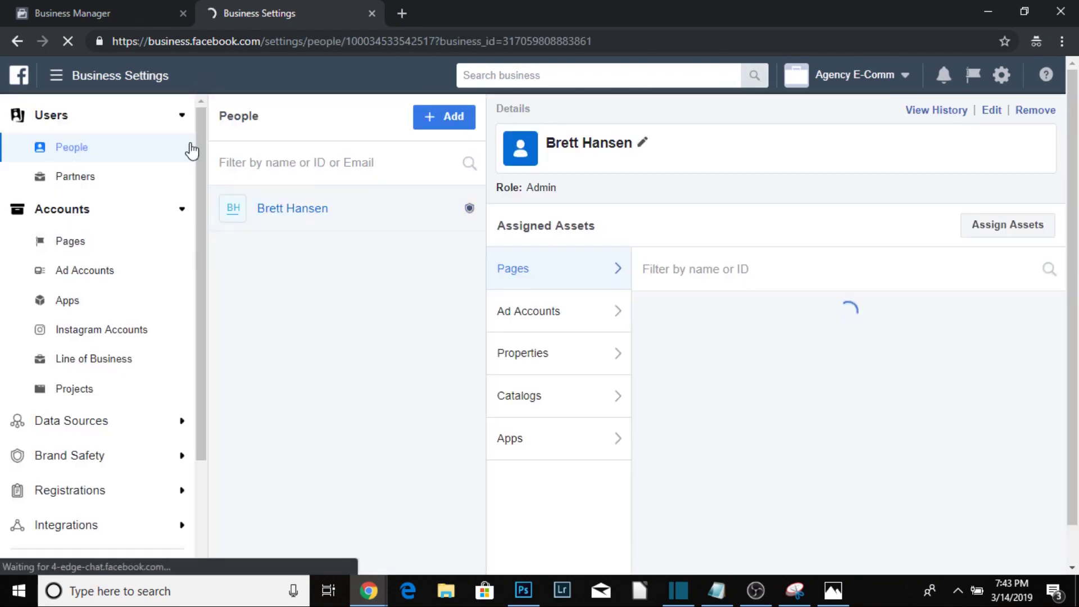
- Leave the admin's details unchanged and view the Outdoors Station (USD) ad account under Ad Accounts
{"action": "left_click", "coordinate": [641, 145]}
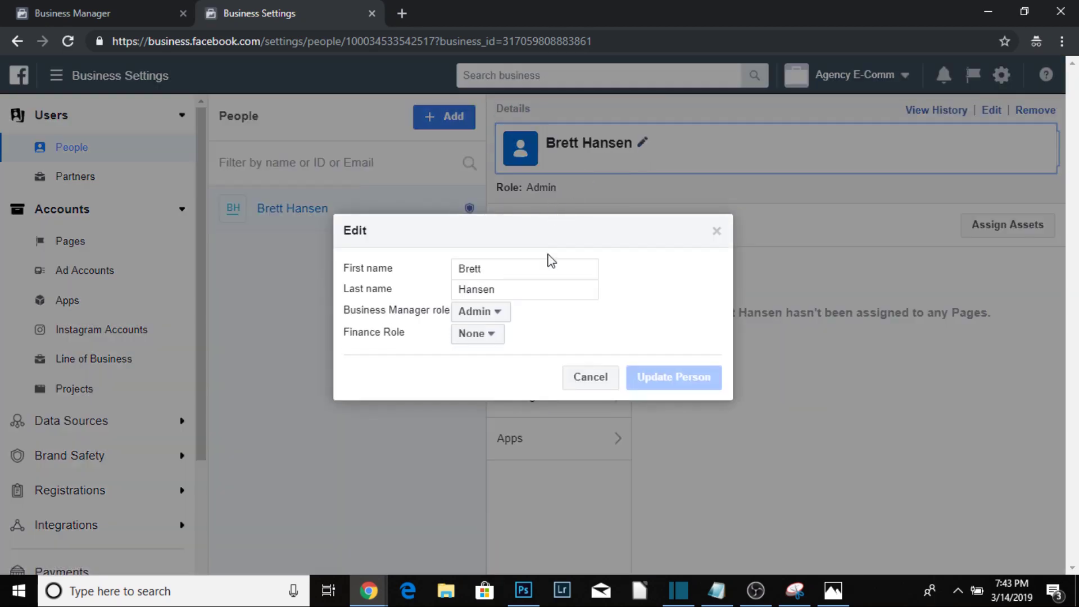
{"action": "left_click", "coordinate": [590, 377]}
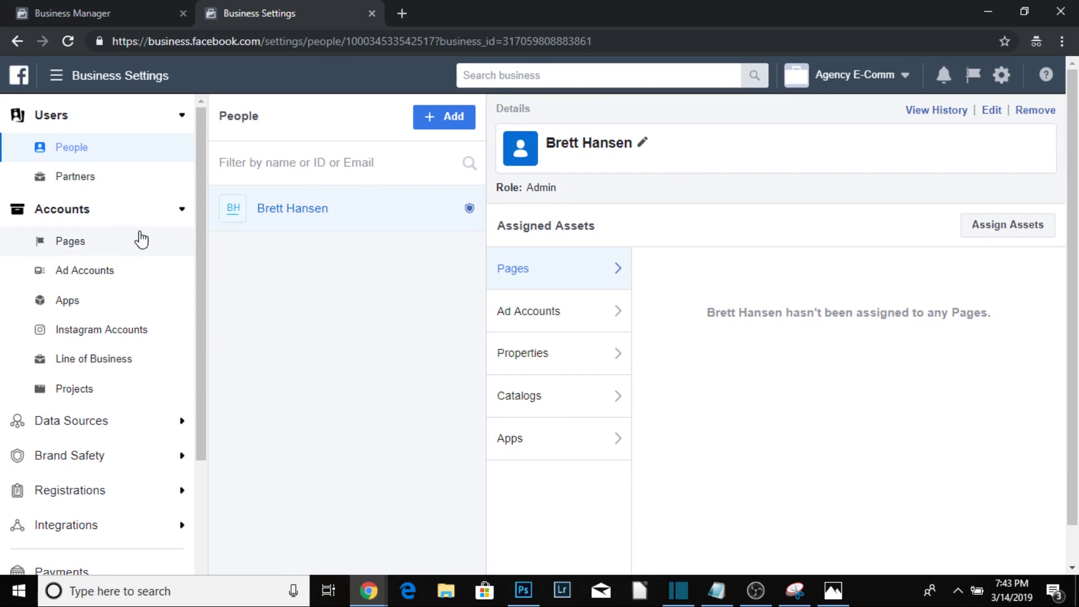
{"action": "scroll", "coordinate": [90, 276], "scroll_direction": "down", "scroll_amount": 2}
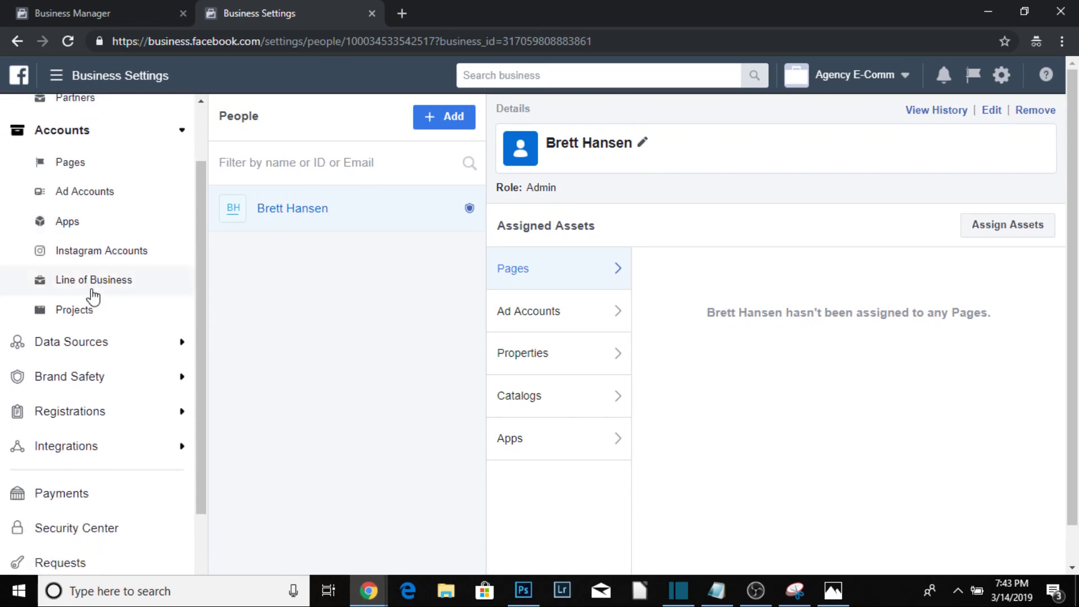
{"action": "scroll", "coordinate": [96, 307], "scroll_direction": "down", "scroll_amount": 2}
{"action": "scroll", "coordinate": [103, 279], "scroll_direction": "up", "scroll_amount": 4}
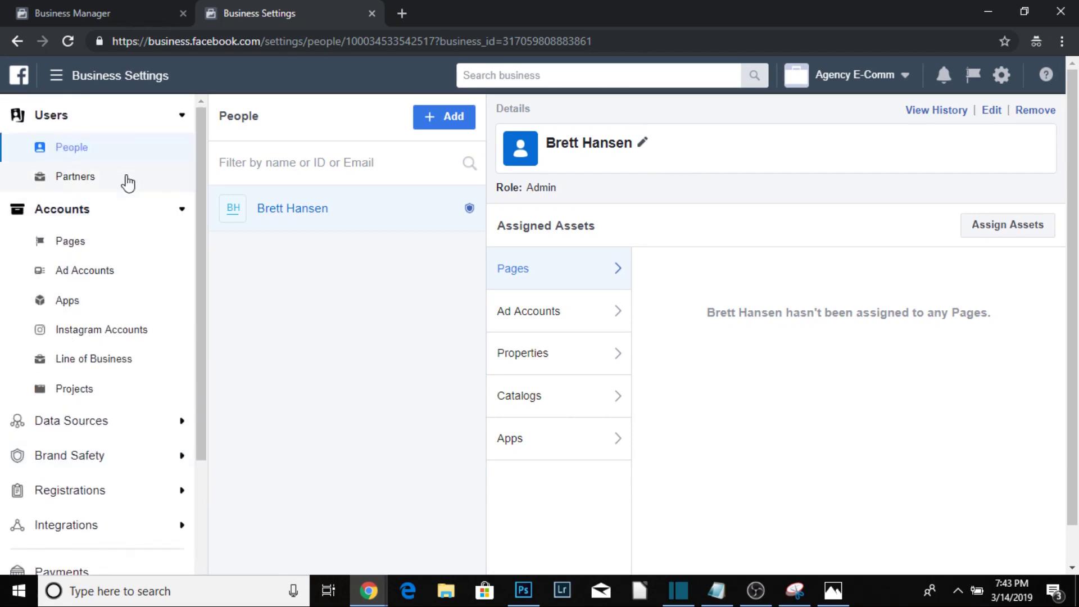
{"action": "left_click", "coordinate": [78, 281]}
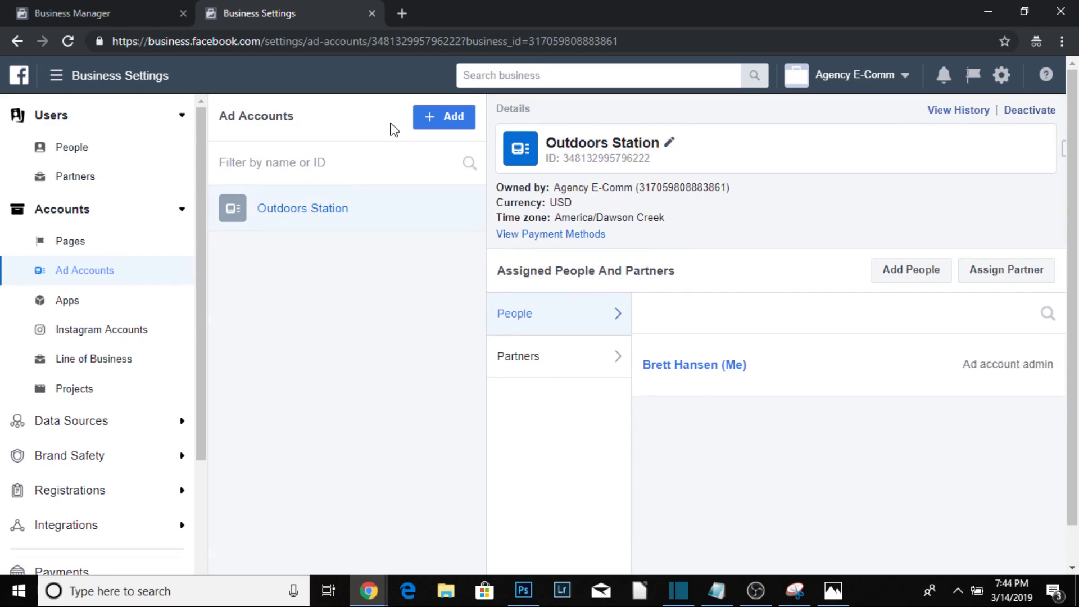
{"action": "left_click", "coordinate": [426, 126]}
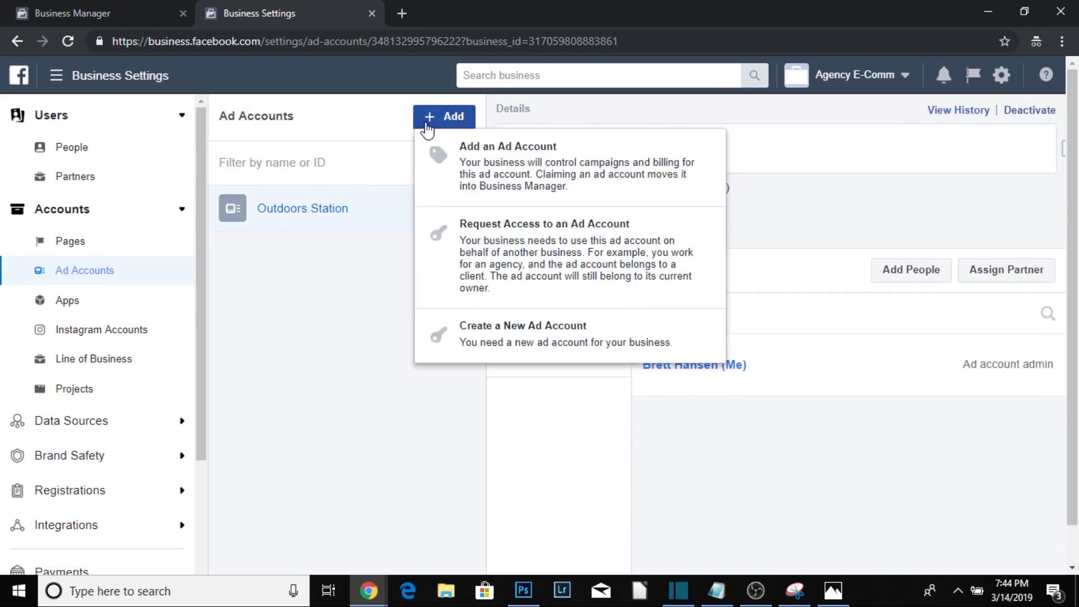
{"action": "left_click", "coordinate": [507, 342]}
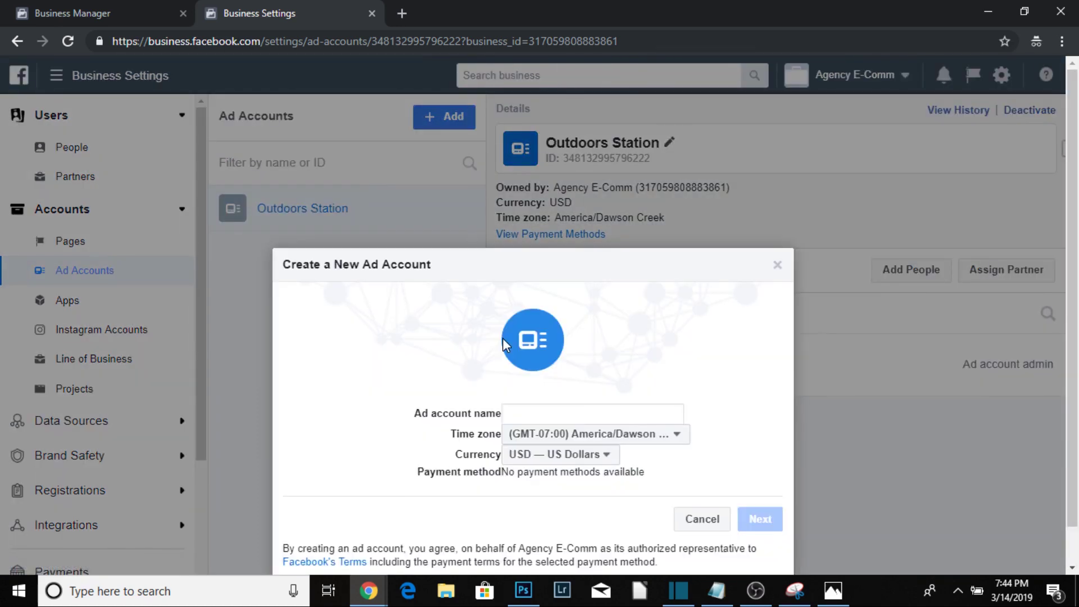
{"action": "left_click", "coordinate": [553, 412]}
{"action": "left_click", "coordinate": [565, 433]}
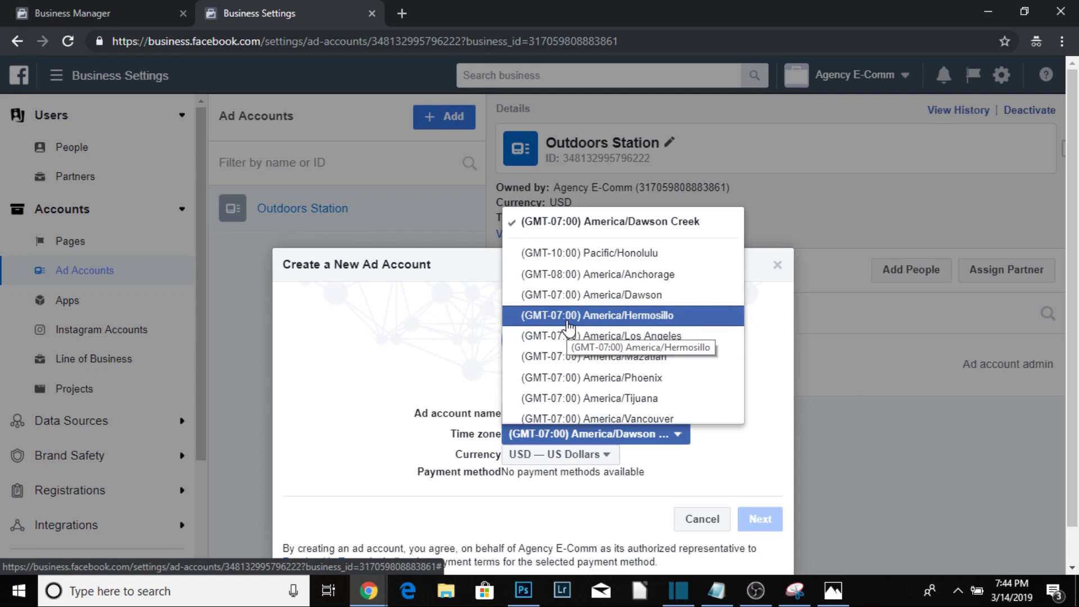
{"action": "scroll", "coordinate": [569, 326], "scroll_direction": "down", "scroll_amount": 3}
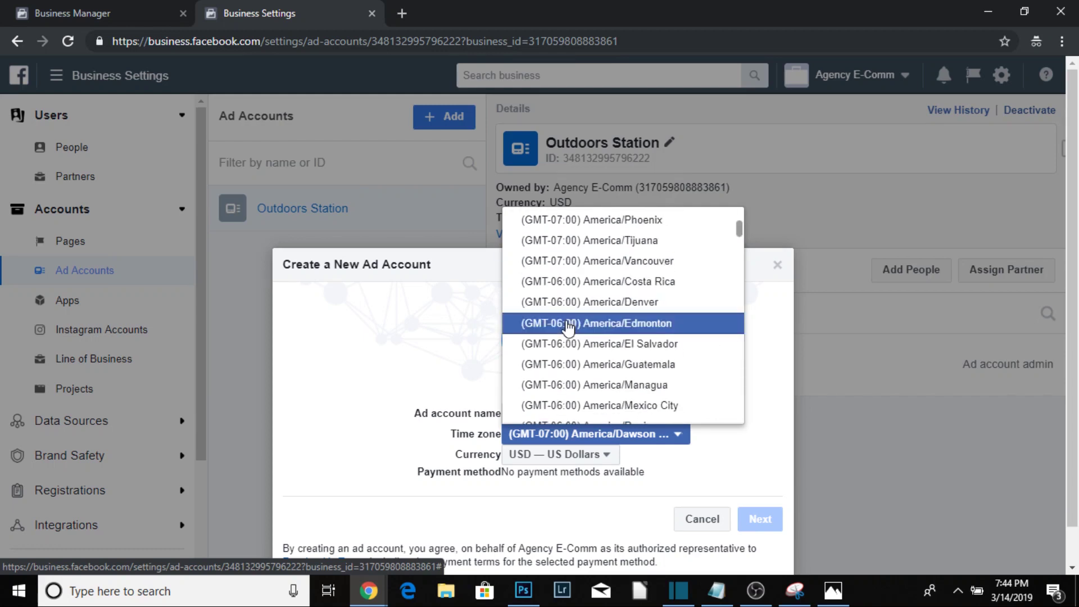
{"action": "left_click", "coordinate": [469, 268]}
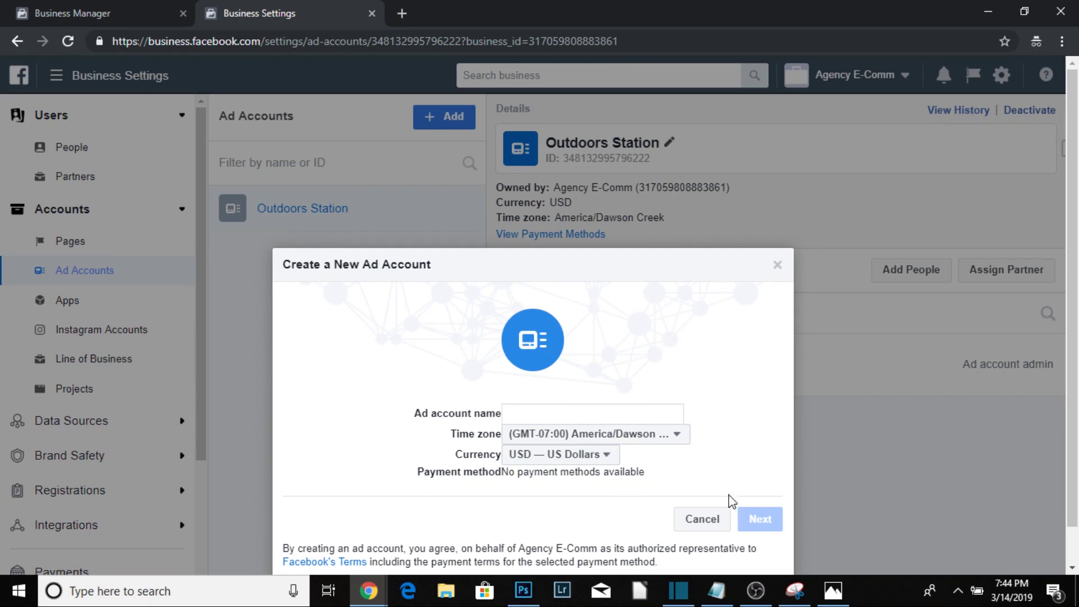
{"action": "left_click", "coordinate": [629, 411]}
{"action": "type", "text": "Outdoors station"}
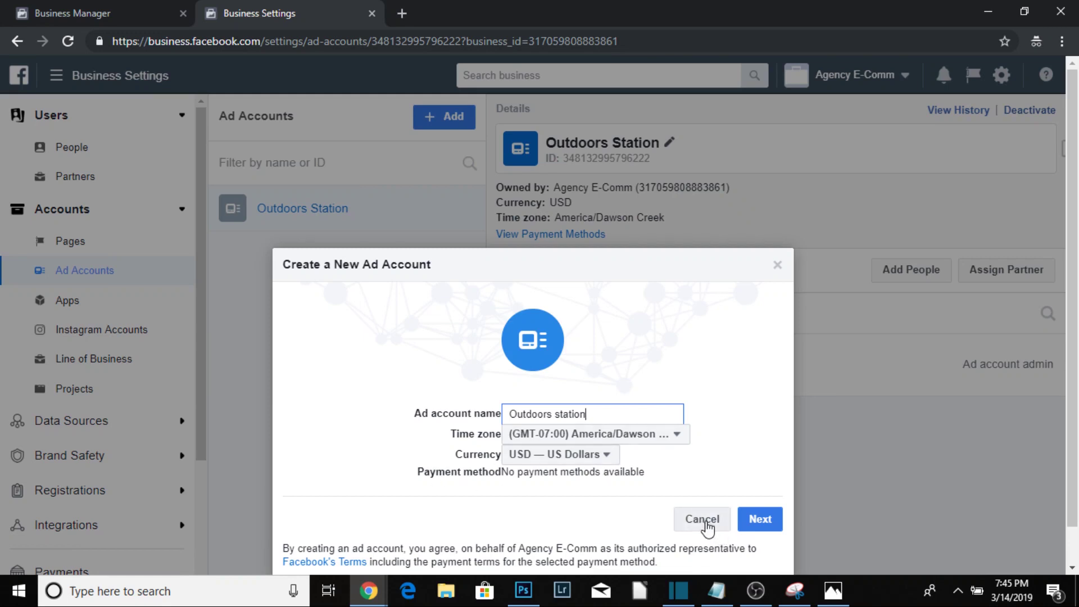
{"action": "left_click", "coordinate": [705, 517]}
{"action": "scroll", "coordinate": [74, 325], "scroll_direction": "down", "scroll_amount": 3}
{"action": "scroll", "coordinate": [76, 348], "scroll_direction": "down", "scroll_amount": 1}
- Look at the add-card form under Payments, then cancel so no payment method is added
{"action": "left_click", "coordinate": [81, 375]}
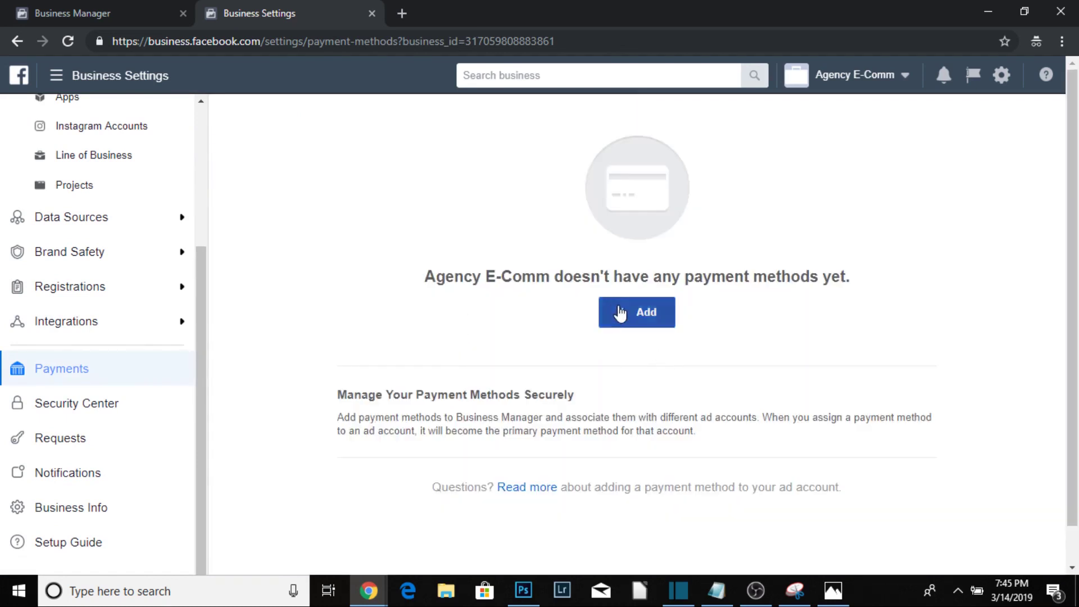
{"action": "left_click", "coordinate": [621, 315]}
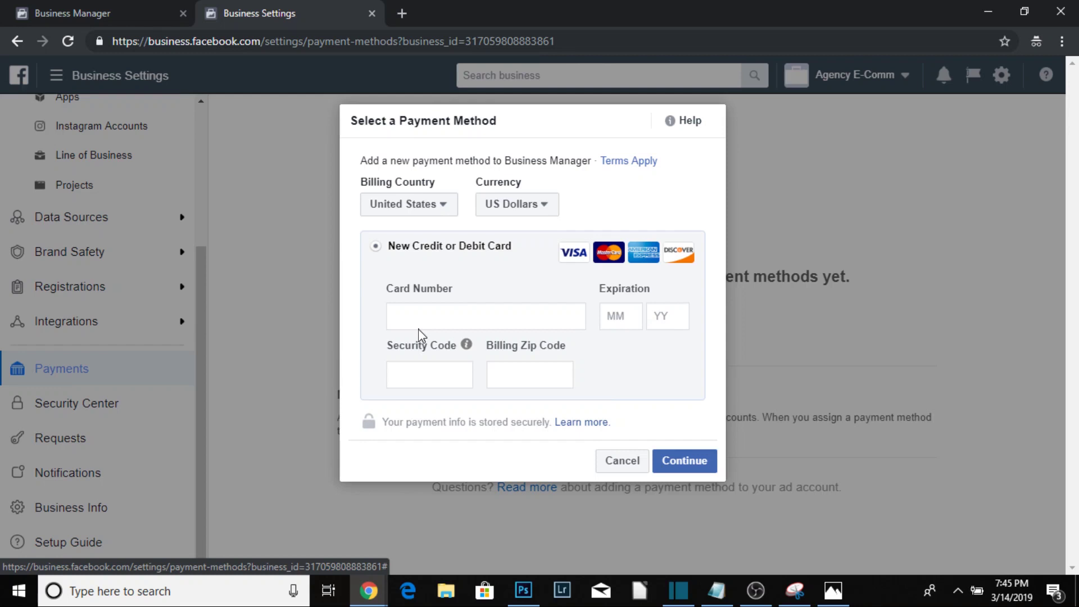
{"action": "left_click", "coordinate": [433, 315]}
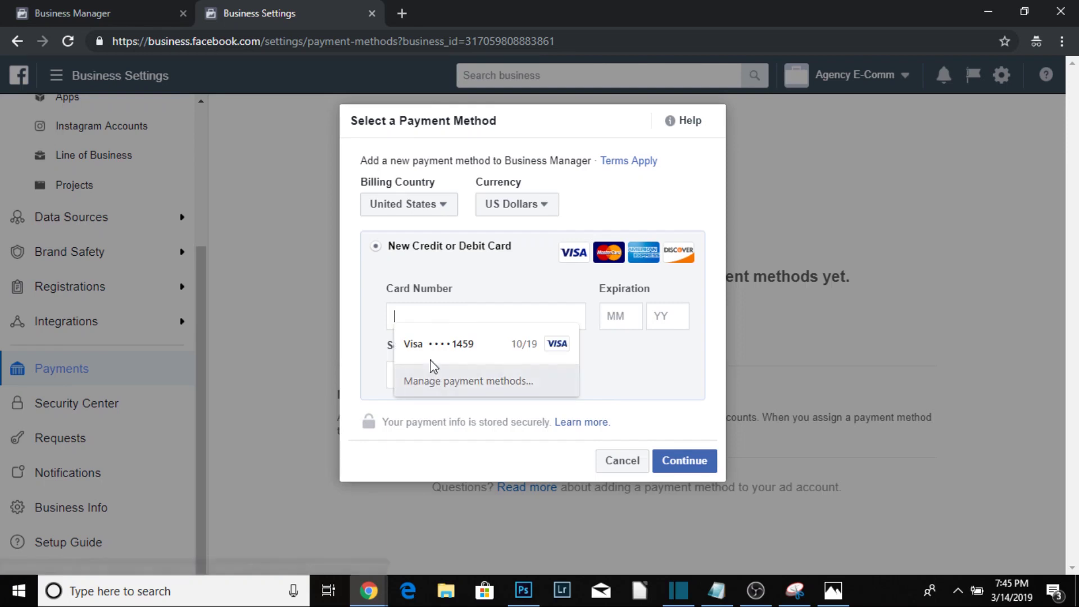
{"action": "left_click", "coordinate": [509, 287]}
{"action": "left_click", "coordinate": [631, 467]}
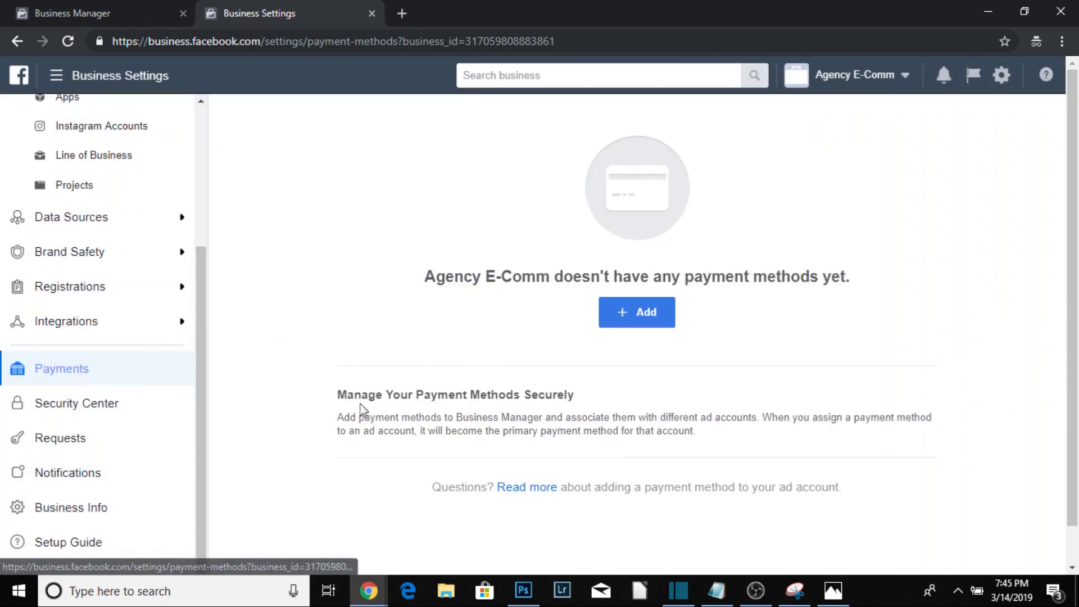
- Under Pages, choose Add > Create a New Page to reach the category choices
{"action": "scroll", "coordinate": [84, 292], "scroll_direction": "up", "scroll_amount": 3}
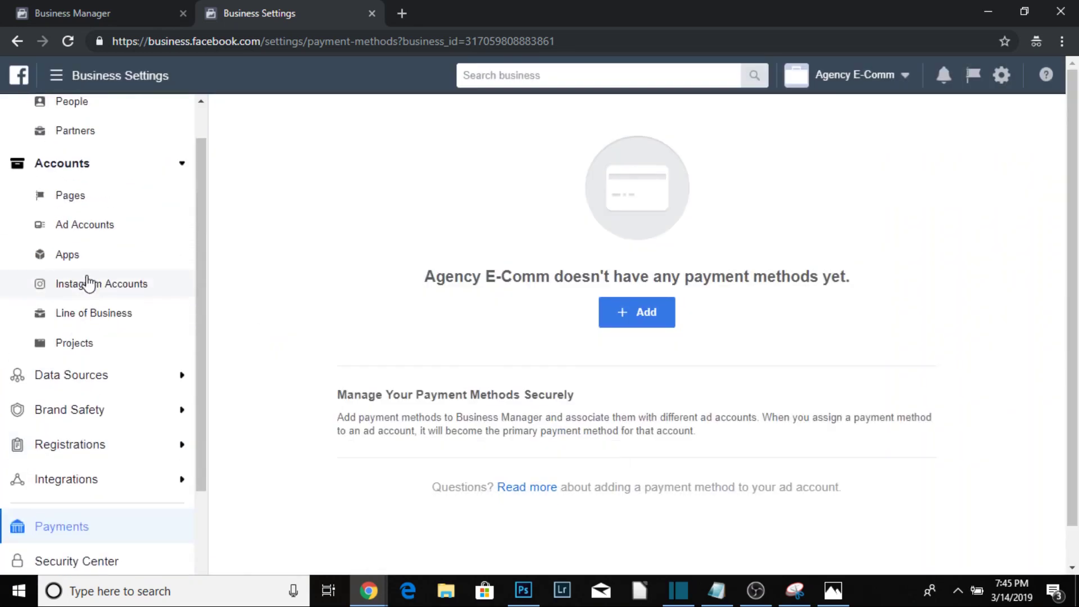
{"action": "left_click", "coordinate": [70, 204]}
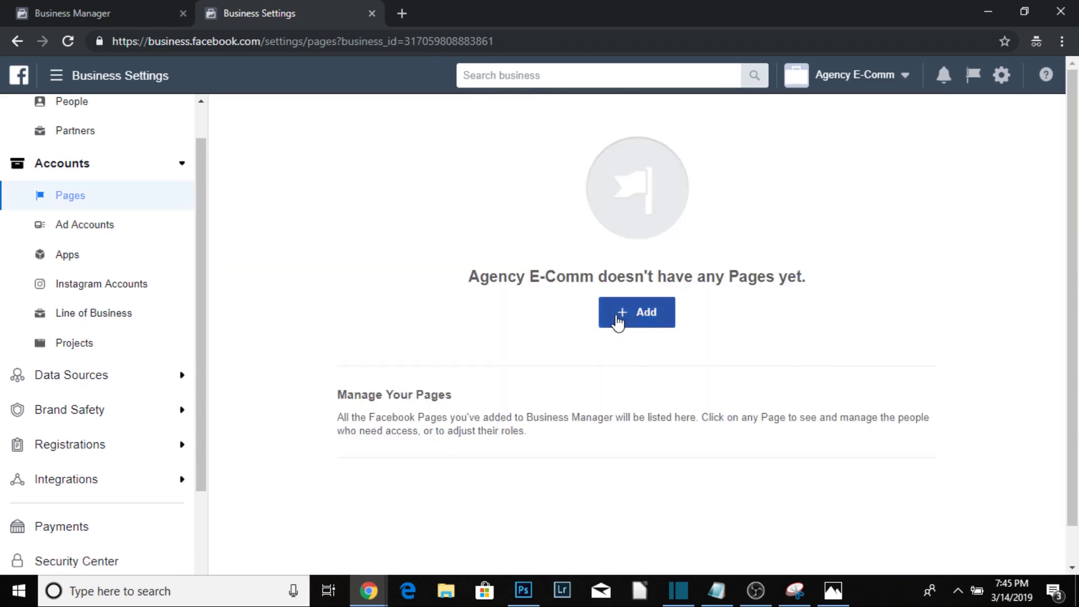
{"action": "left_click", "coordinate": [619, 319]}
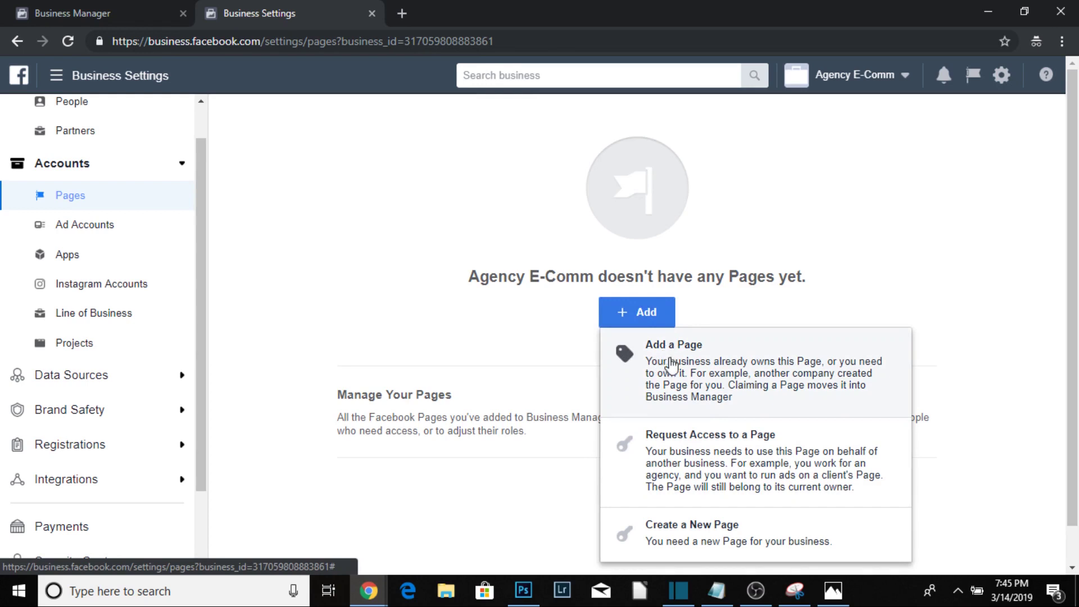
{"action": "left_click", "coordinate": [685, 536]}
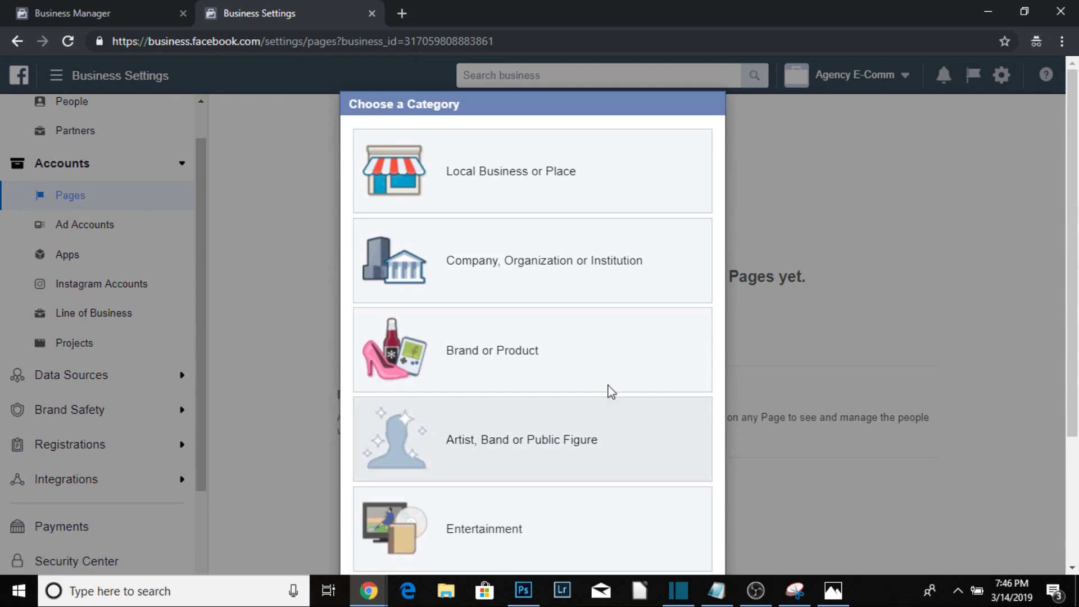
- Create a Brand or Product Page named 'Outdoors Station' with the Website category
{"action": "left_click", "coordinate": [504, 362]}
{"action": "left_click", "coordinate": [512, 230]}
{"action": "type", "text": "Outdoors"}
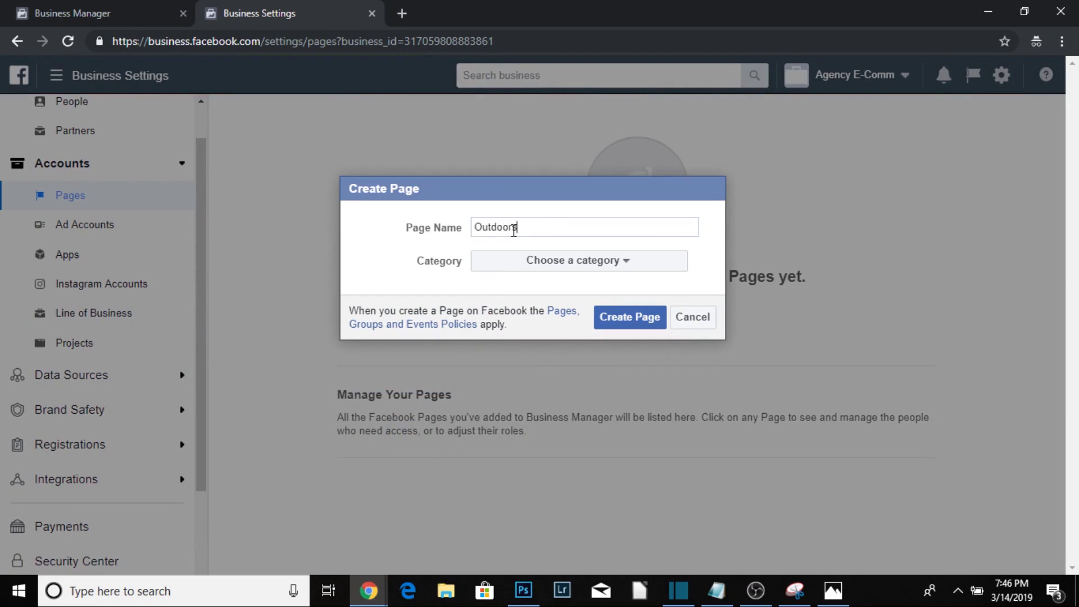
{"action": "type", "text": " Station"}
{"action": "left_click", "coordinate": [571, 263]}
{"action": "scroll", "coordinate": [578, 357], "scroll_direction": "down", "scroll_amount": 3}
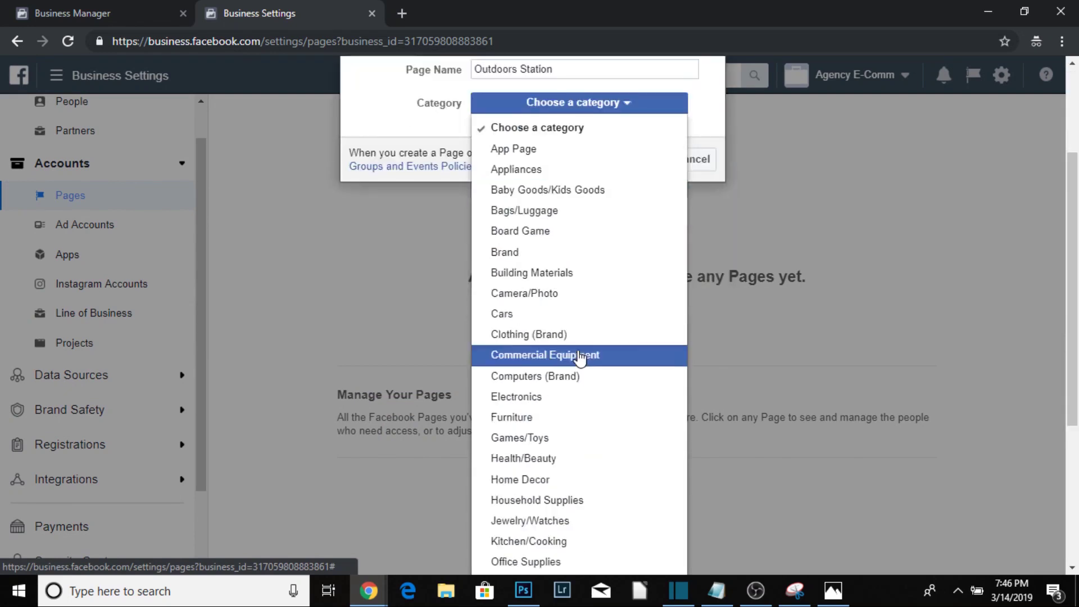
{"action": "scroll", "coordinate": [578, 356], "scroll_direction": "down", "scroll_amount": 5}
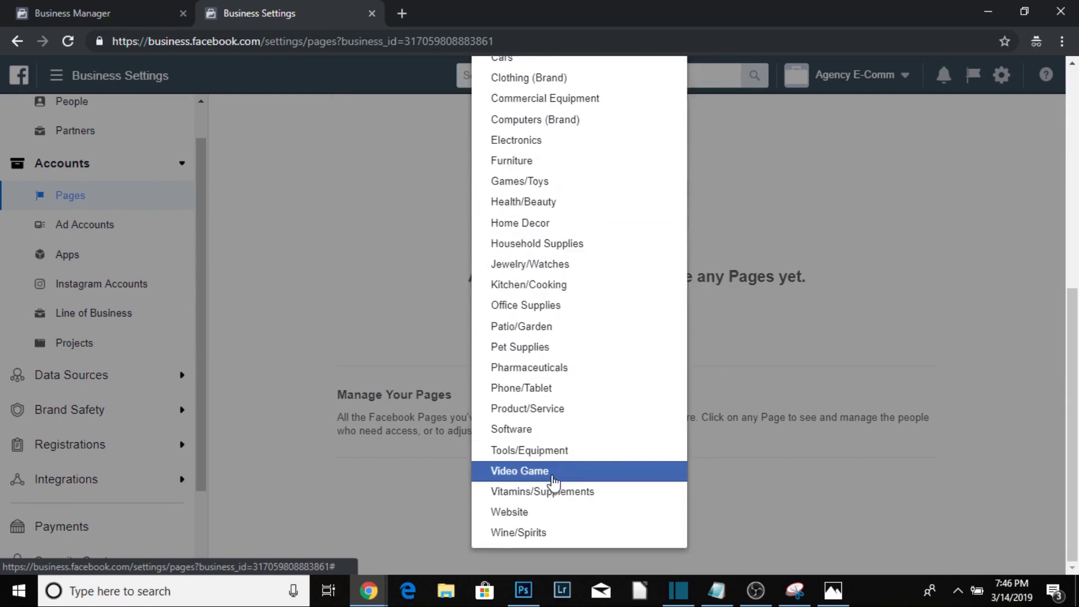
{"action": "left_click", "coordinate": [542, 512]}
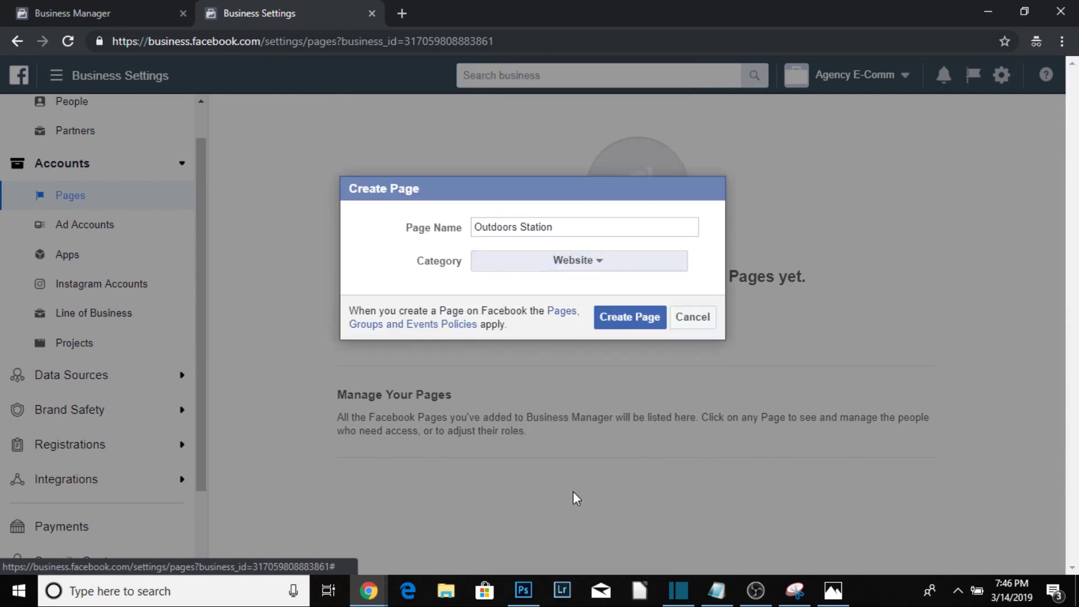
{"action": "left_click", "coordinate": [620, 323]}
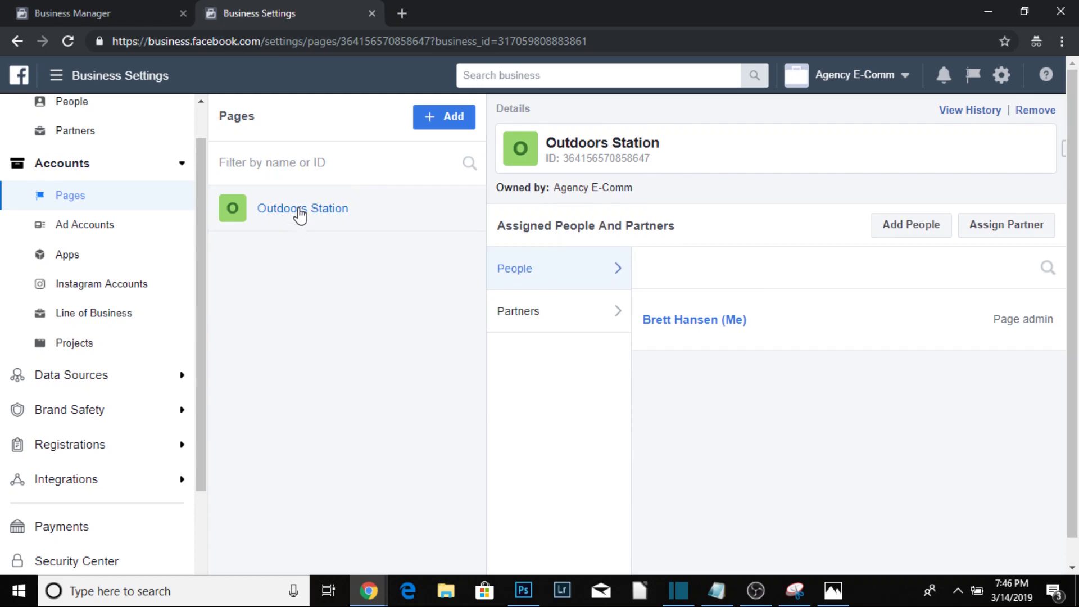
{"action": "scroll", "coordinate": [137, 181], "scroll_direction": "up", "scroll_amount": 1}
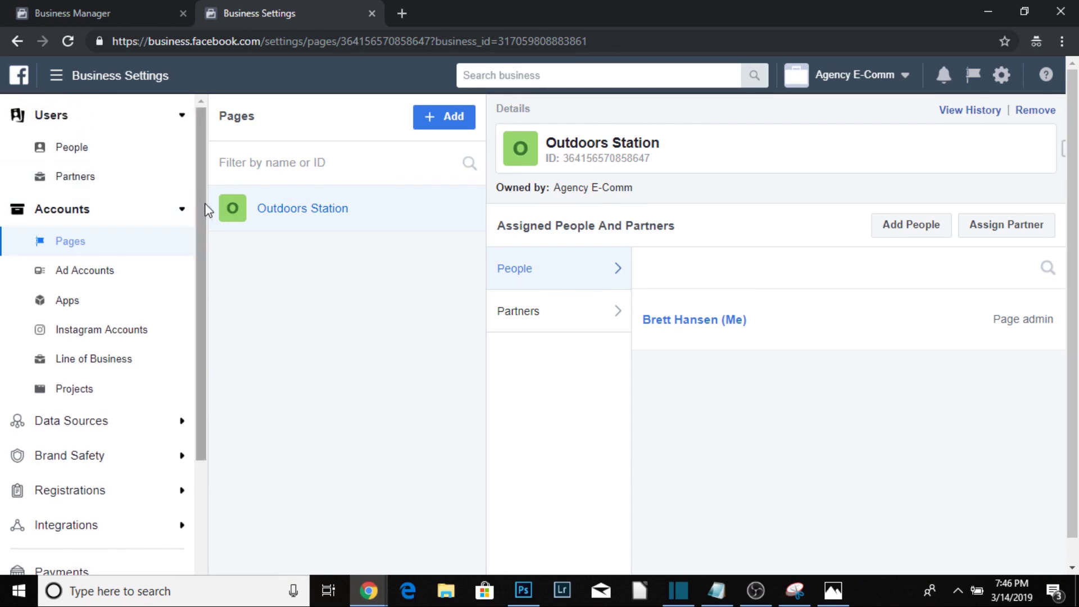
- Return to the Business Manager home page and reload it
{"action": "left_click", "coordinate": [107, 15]}
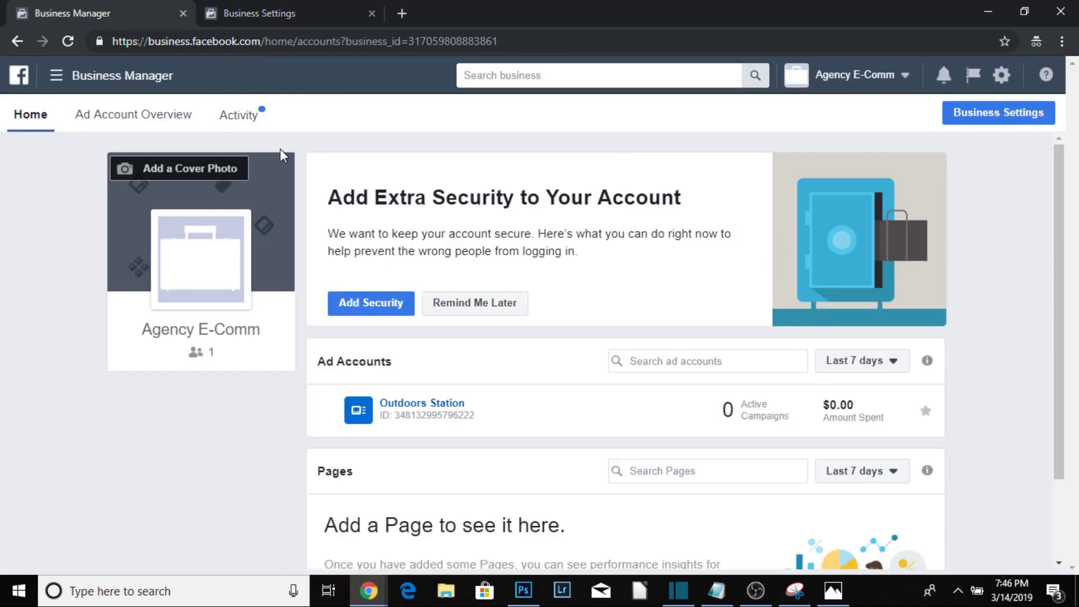
{"action": "left_click", "coordinate": [314, 42]}
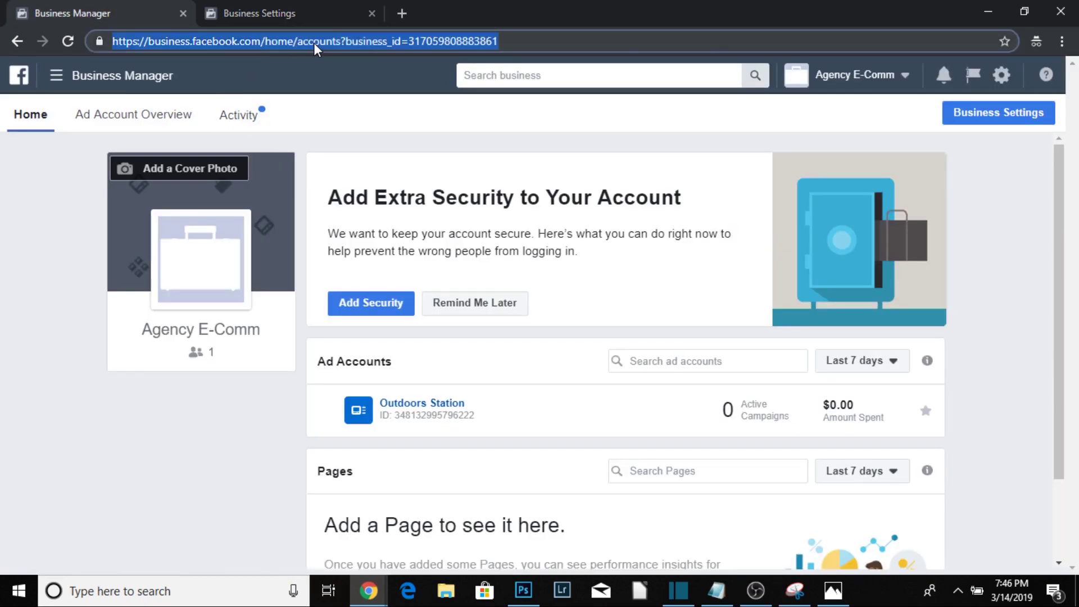
{"action": "key", "text": "Return"}
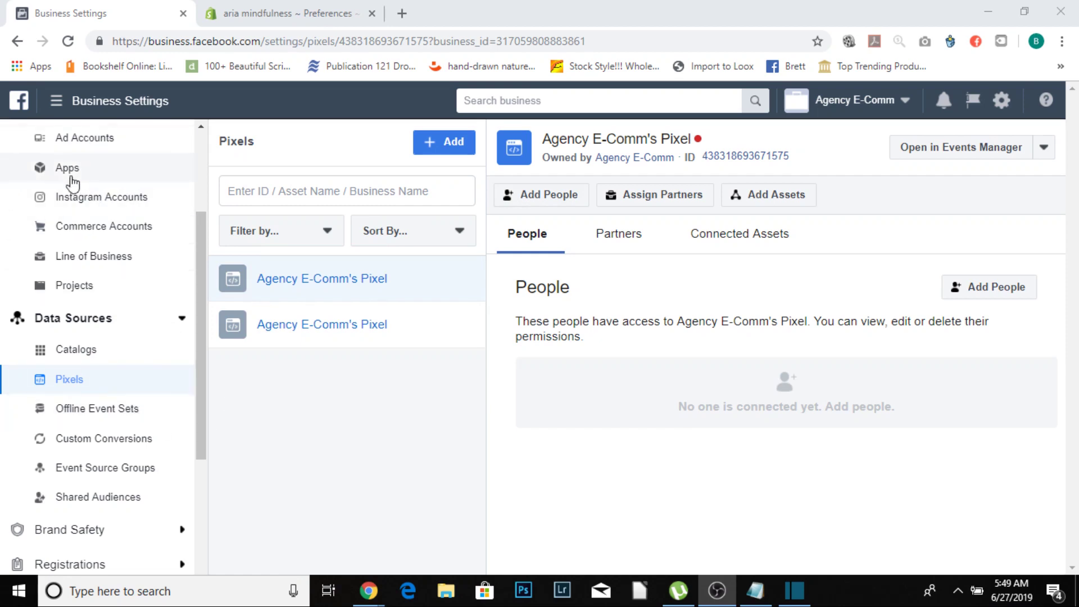
{"action": "left_click", "coordinate": [73, 382]}
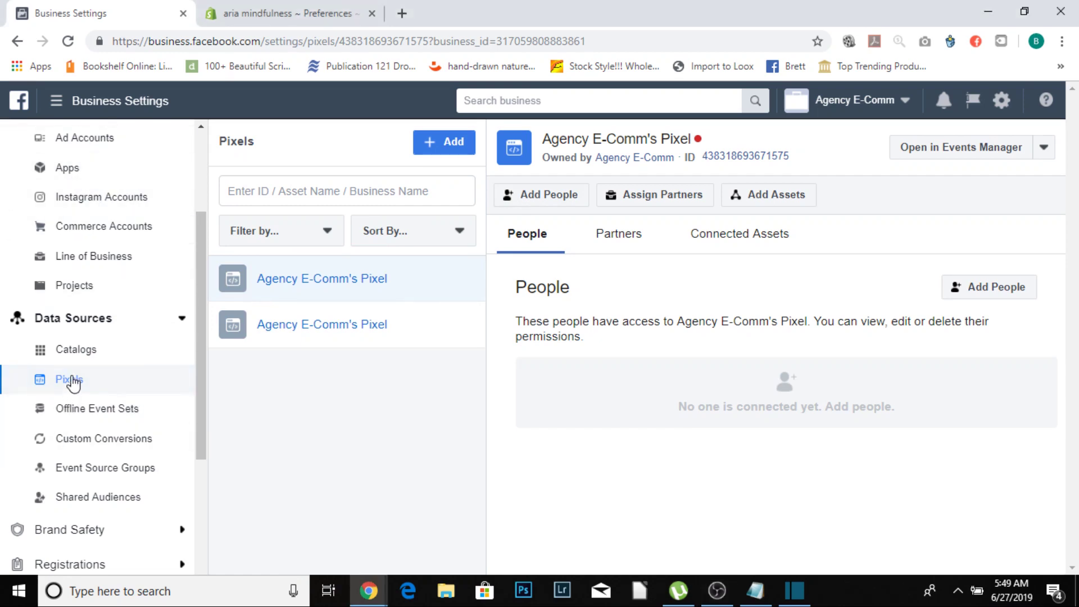
{"action": "left_click", "coordinate": [447, 151]}
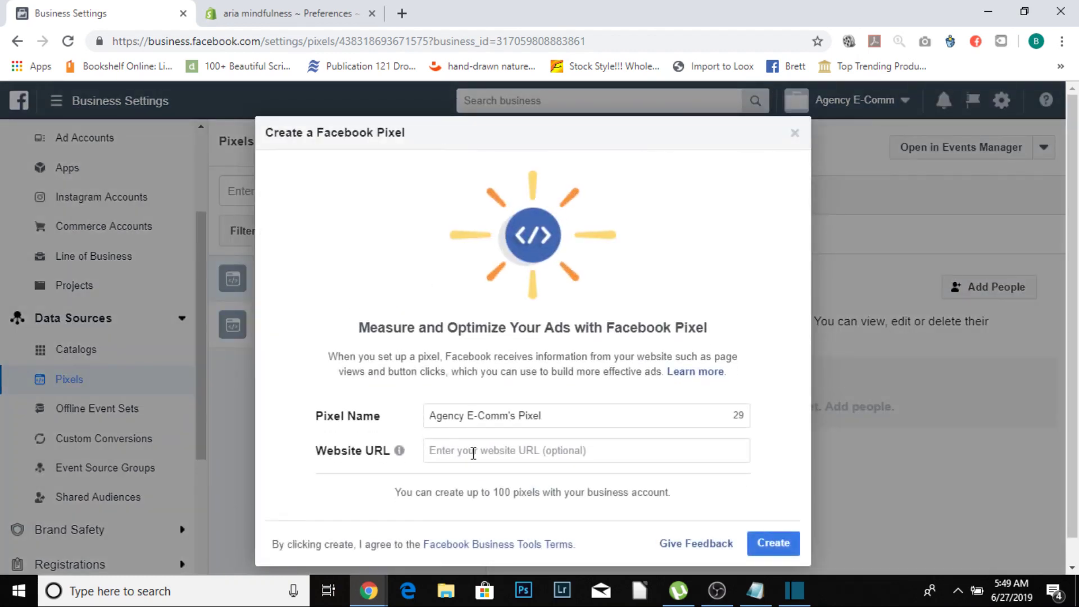
{"action": "left_click", "coordinate": [773, 552]}
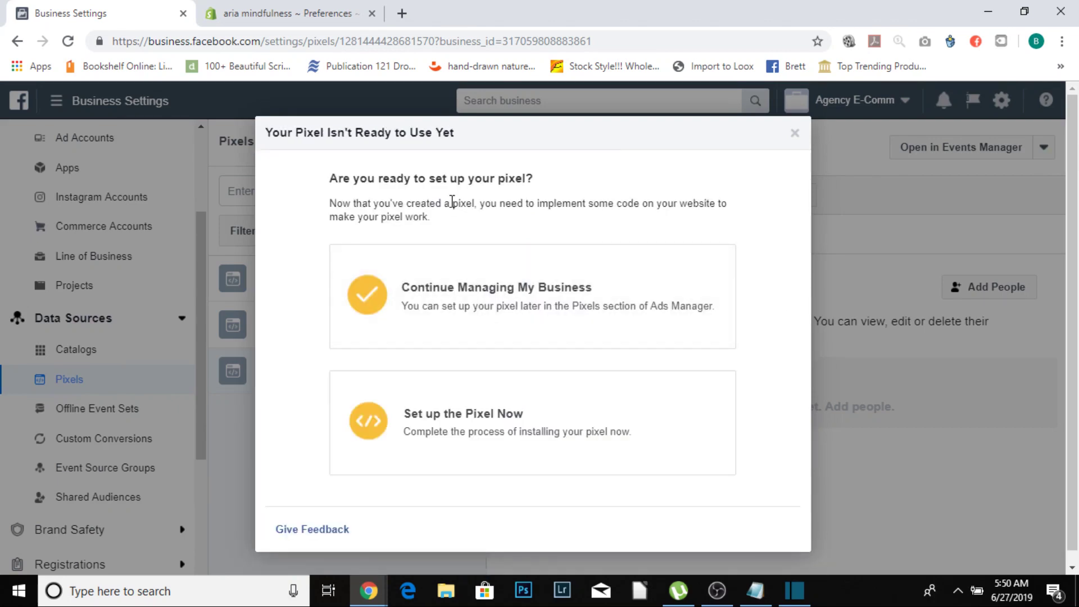
- Set up the pixel now through a partner platform, choosing Shopify, and pass advanced matching
{"action": "left_click", "coordinate": [433, 425]}
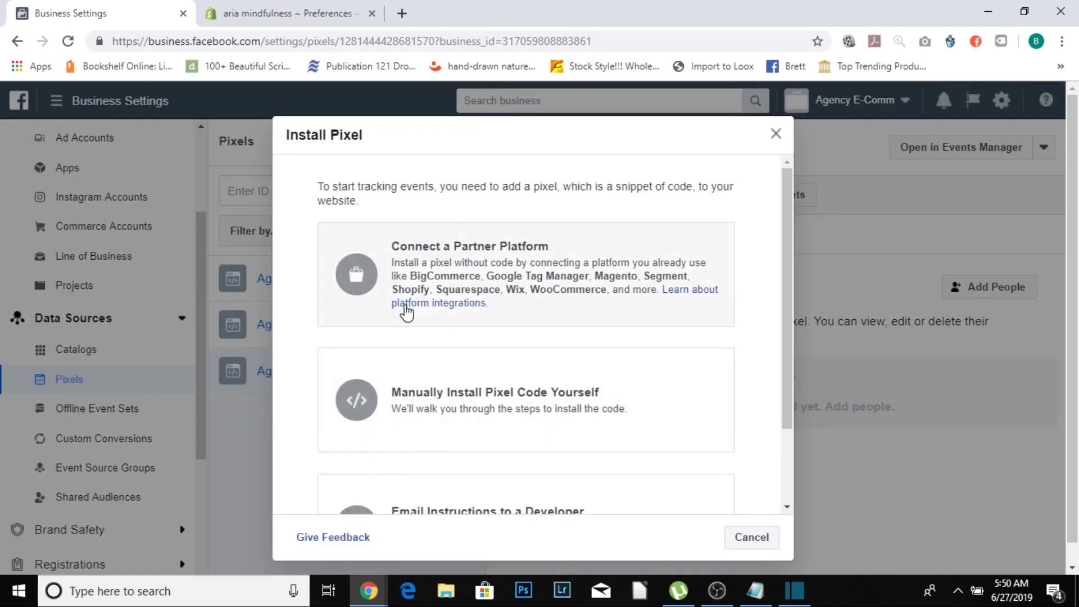
{"action": "left_click", "coordinate": [495, 282]}
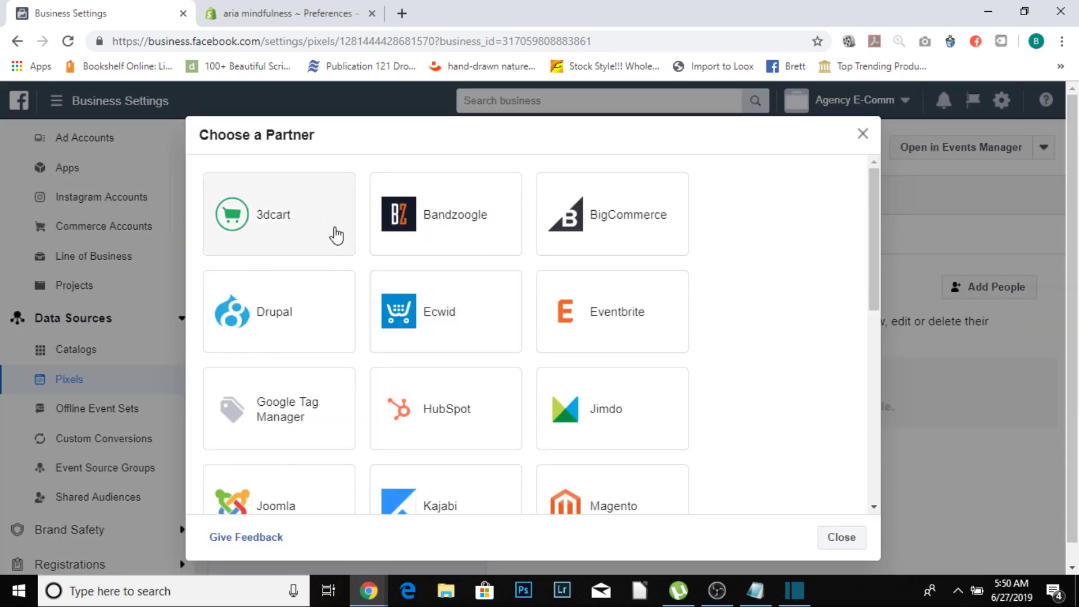
{"action": "scroll", "coordinate": [286, 247], "scroll_direction": "down", "scroll_amount": 7}
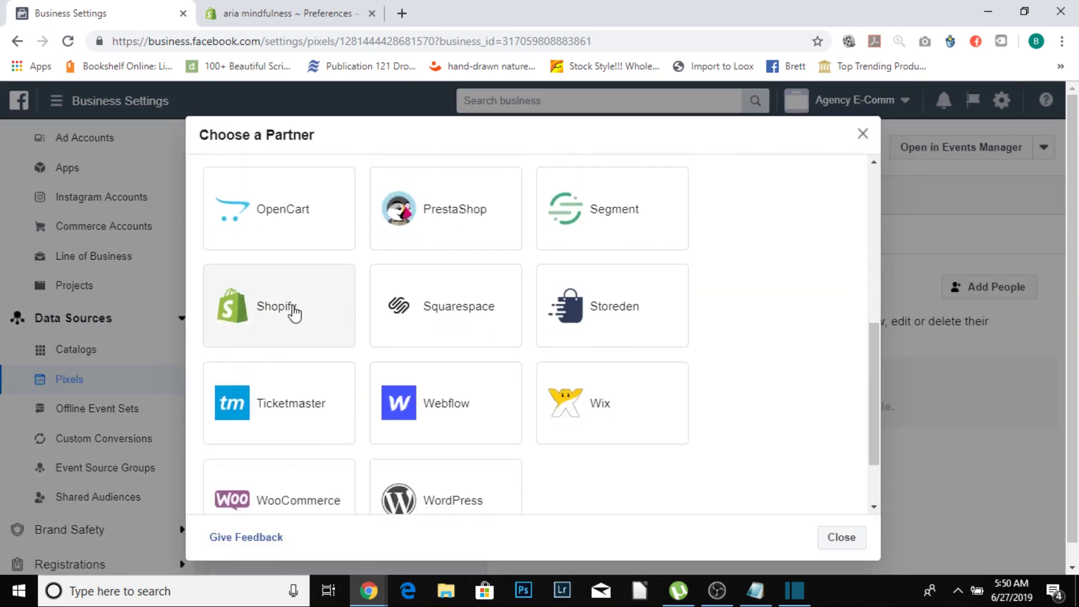
{"action": "left_click", "coordinate": [291, 311]}
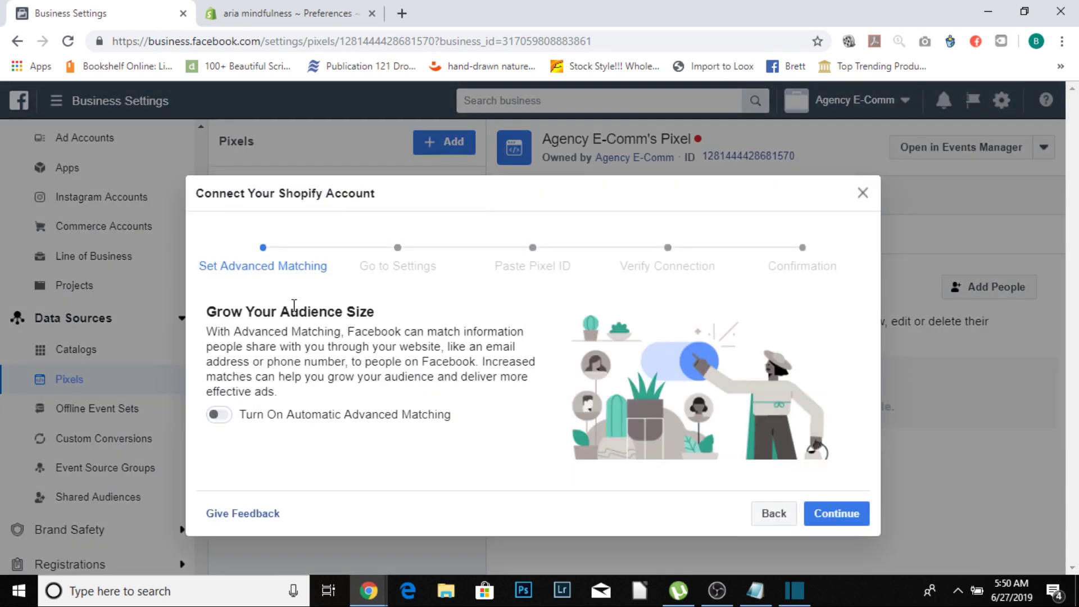
{"action": "left_click", "coordinate": [836, 513]}
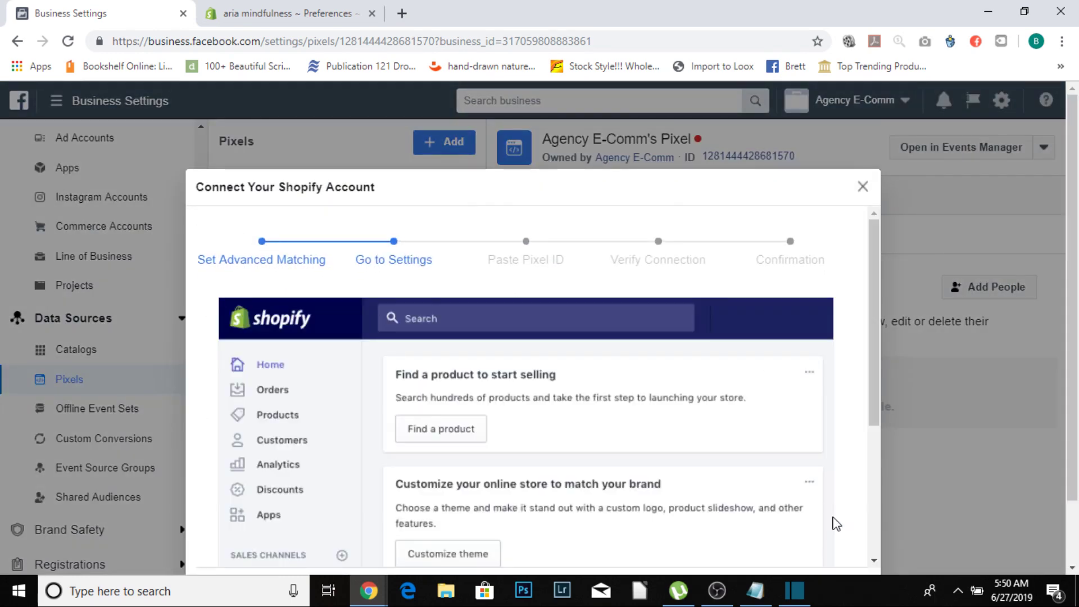
- Check the Shopify store's Facebook Pixel settings, then advance to the paste pixel ID step
{"action": "scroll", "coordinate": [465, 337], "scroll_direction": "down", "scroll_amount": 2}
{"action": "scroll", "coordinate": [454, 355], "scroll_direction": "down", "scroll_amount": 2}
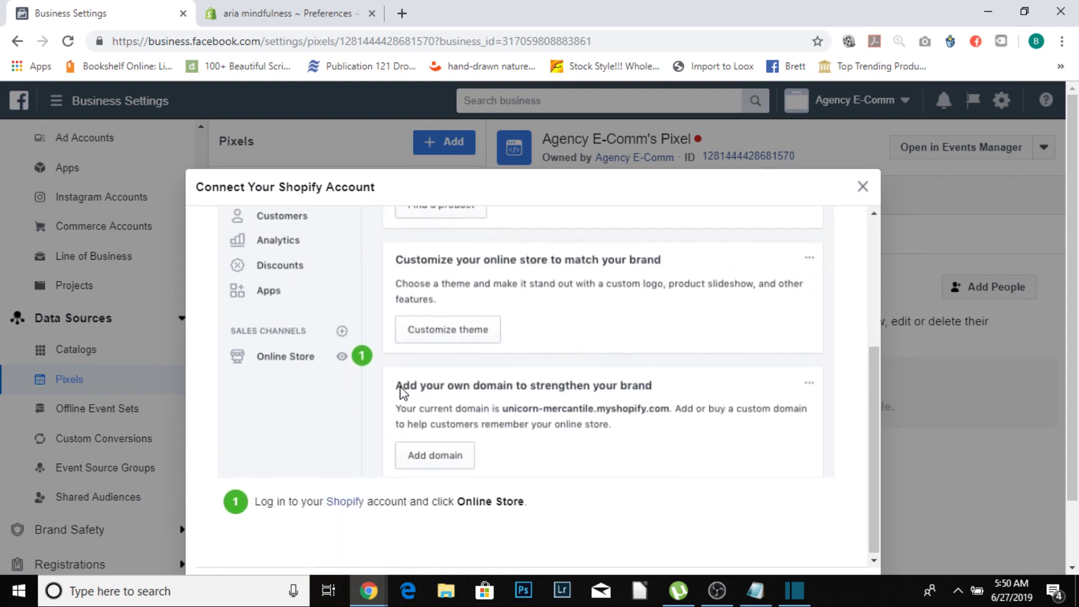
{"action": "scroll", "coordinate": [489, 356], "scroll_direction": "up", "scroll_amount": 2}
{"action": "scroll", "coordinate": [489, 360], "scroll_direction": "down", "scroll_amount": 2}
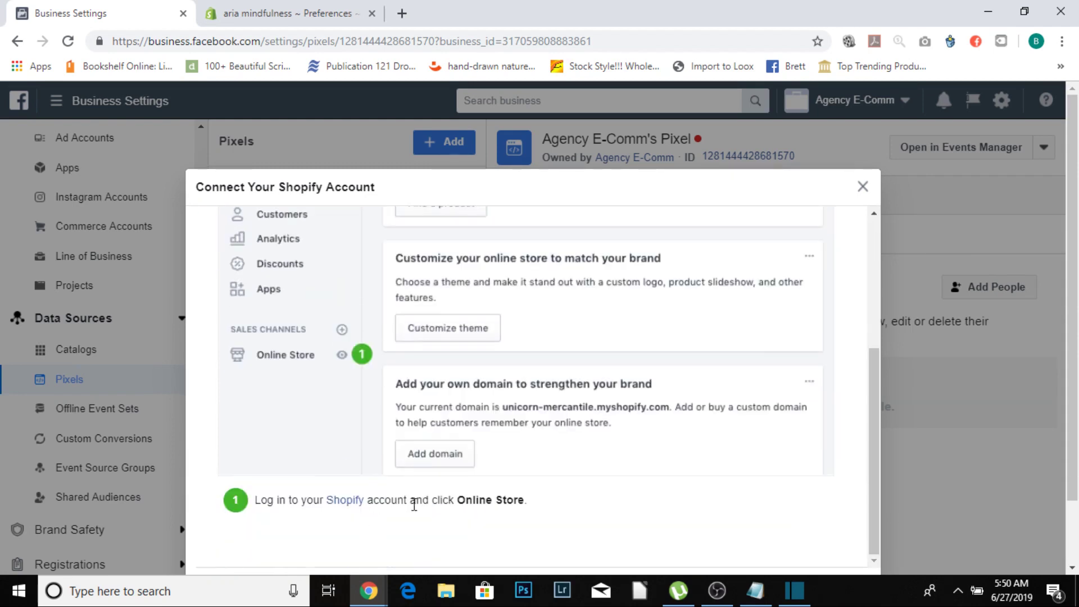
{"action": "left_click", "coordinate": [306, 13]}
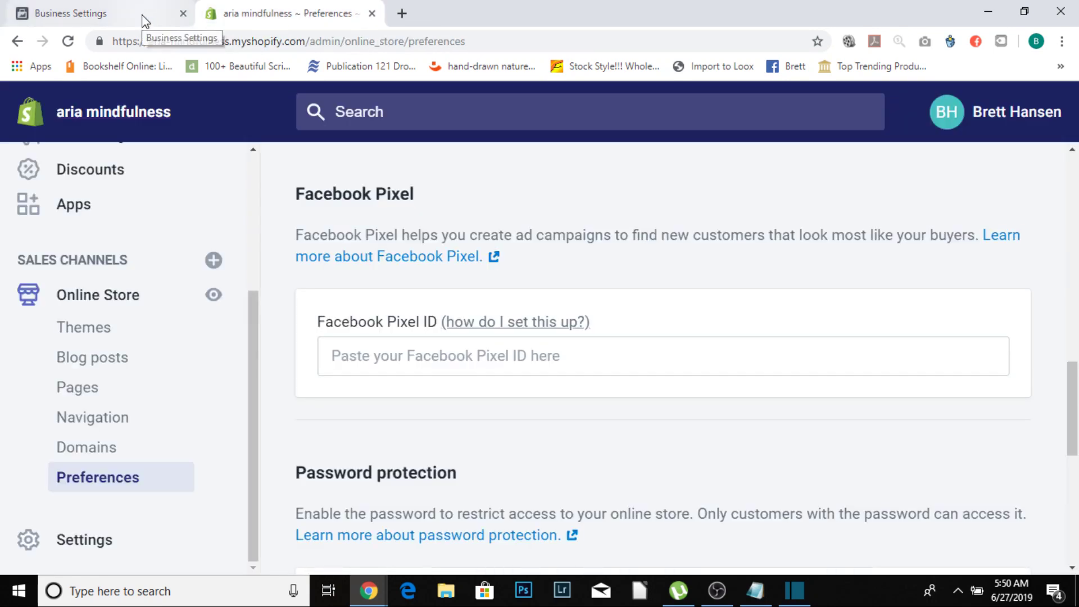
{"action": "left_click", "coordinate": [145, 19]}
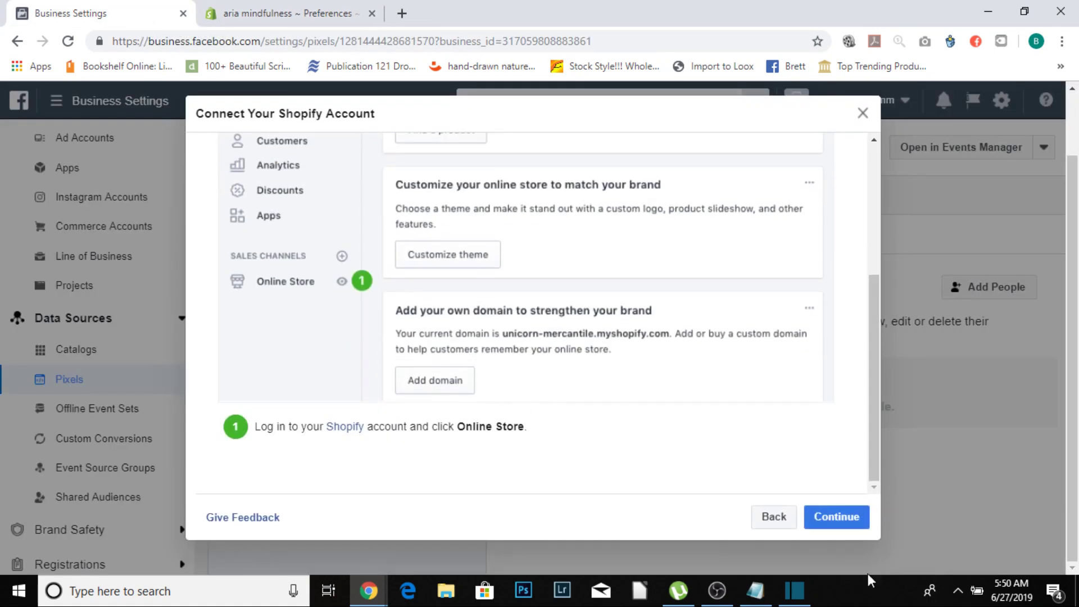
{"action": "left_click", "coordinate": [831, 519]}
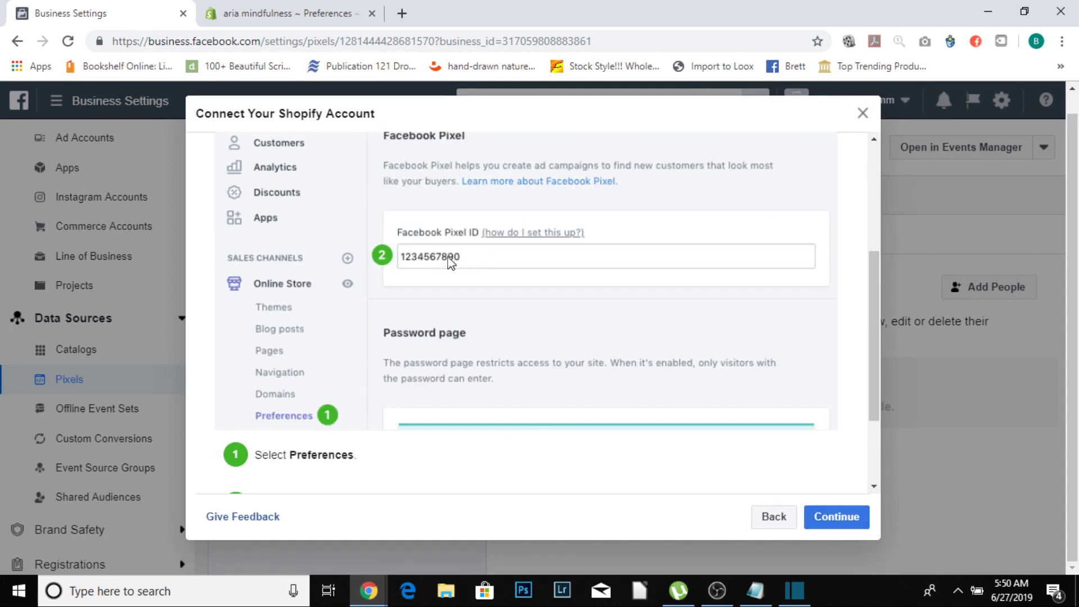
- Copy the new pixel's ID and continue to the Verify Connection step
{"action": "scroll", "coordinate": [489, 394], "scroll_direction": "down", "scroll_amount": 2}
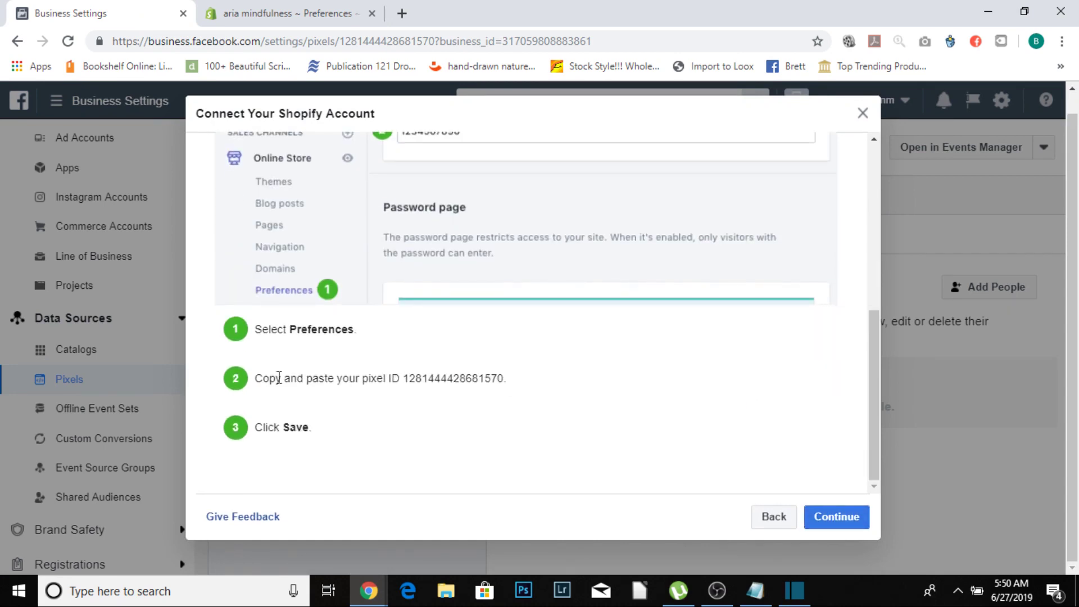
{"action": "left_click_drag", "start_coordinate": [504, 378], "coordinate": [403, 379]}
{"action": "right_click", "coordinate": [412, 379]}
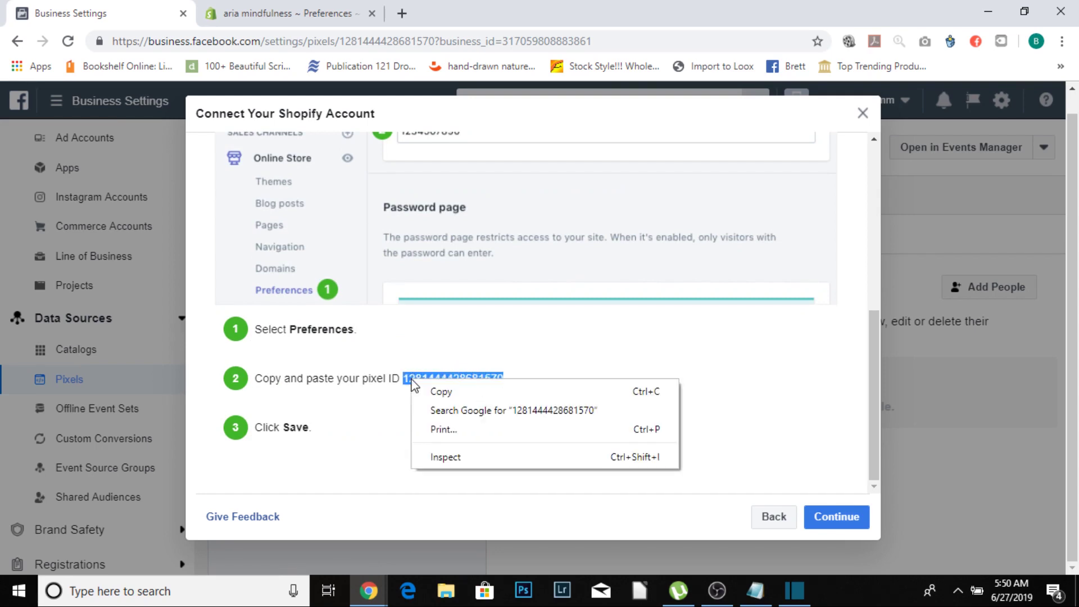
{"action": "left_click", "coordinate": [434, 389]}
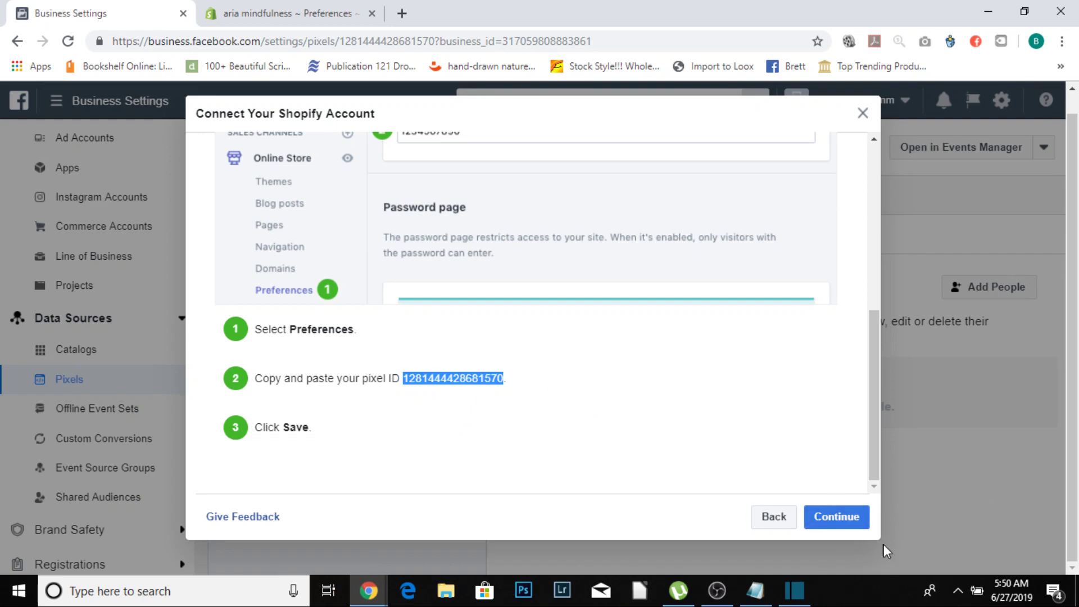
{"action": "left_click", "coordinate": [842, 518]}
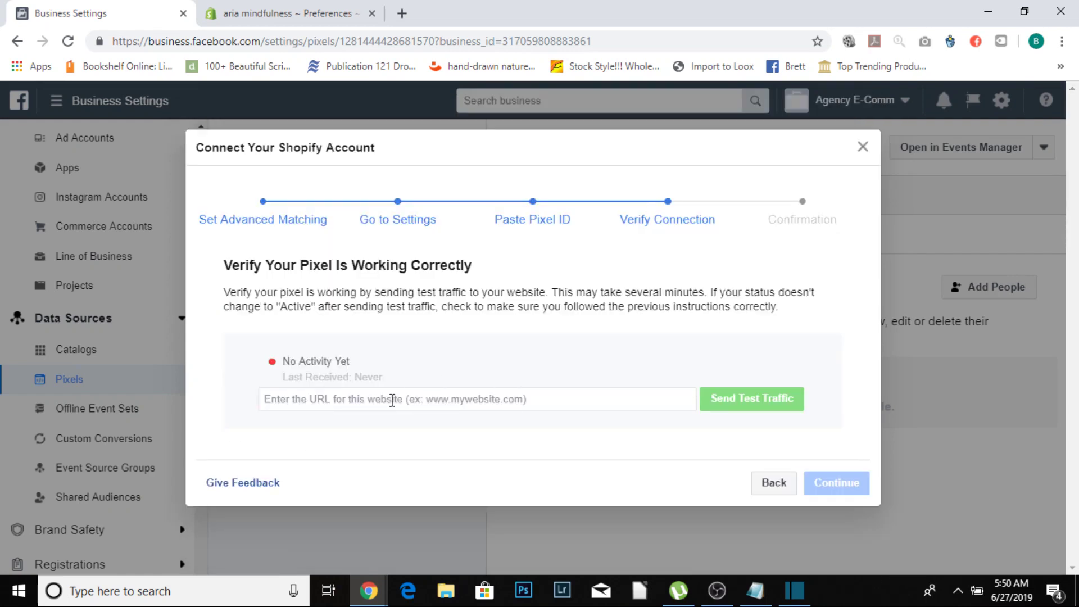
- Paste the copied pixel ID into Shopify's Facebook Pixel ID field and save the preferences
{"action": "left_click", "coordinate": [270, 17]}
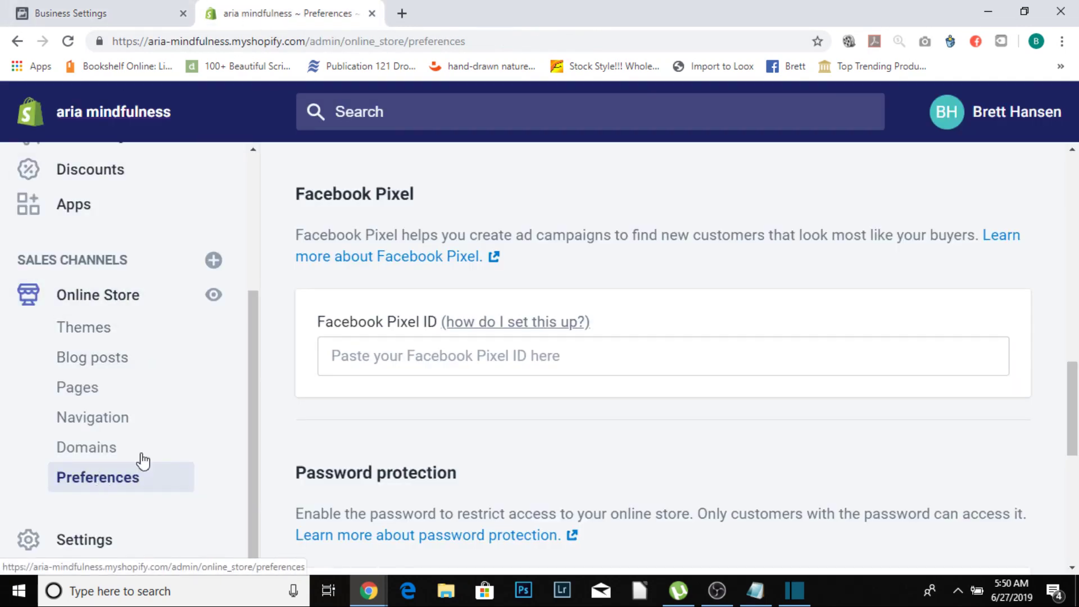
{"action": "scroll", "coordinate": [562, 352], "scroll_direction": "up", "scroll_amount": 10}
{"action": "scroll", "coordinate": [564, 351], "scroll_direction": "down", "scroll_amount": 10}
{"action": "left_click", "coordinate": [450, 284]}
{"action": "right_click", "coordinate": [441, 284]}
{"action": "left_click", "coordinate": [477, 412]}
{"action": "left_click", "coordinate": [1009, 118]}
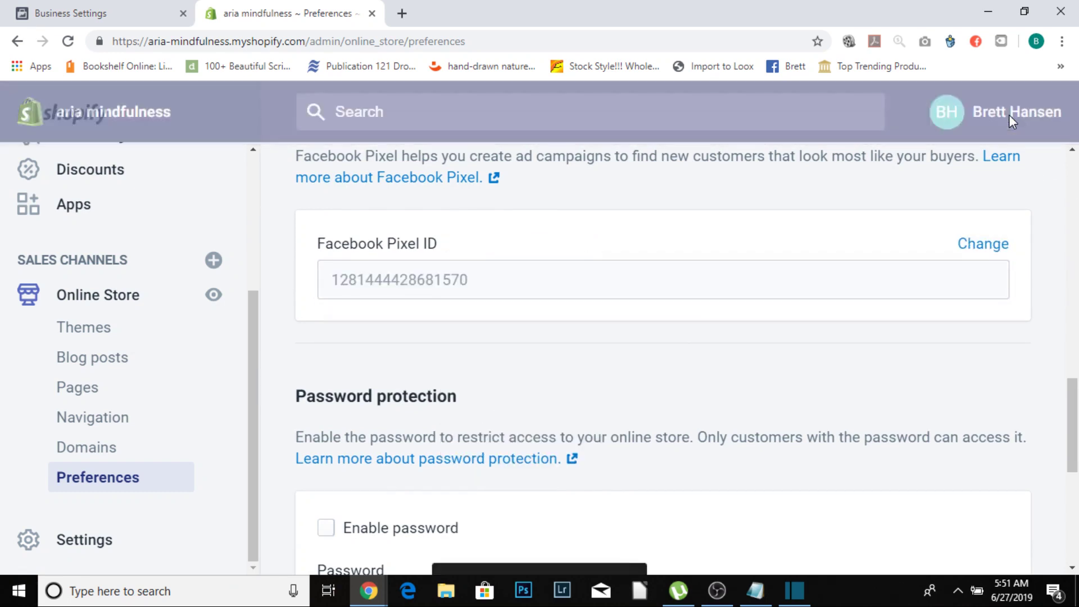
{"action": "left_click", "coordinate": [84, 14]}
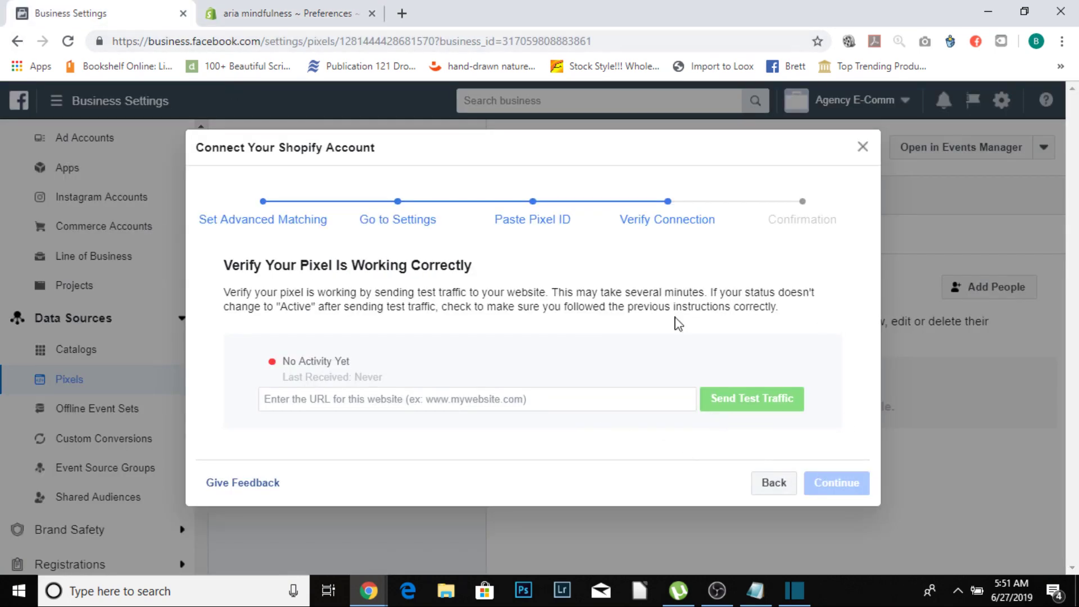
- Send test traffic to ariamindfulness.com, then return to Shopify's Preferences tab
{"action": "left_click", "coordinate": [382, 402]}
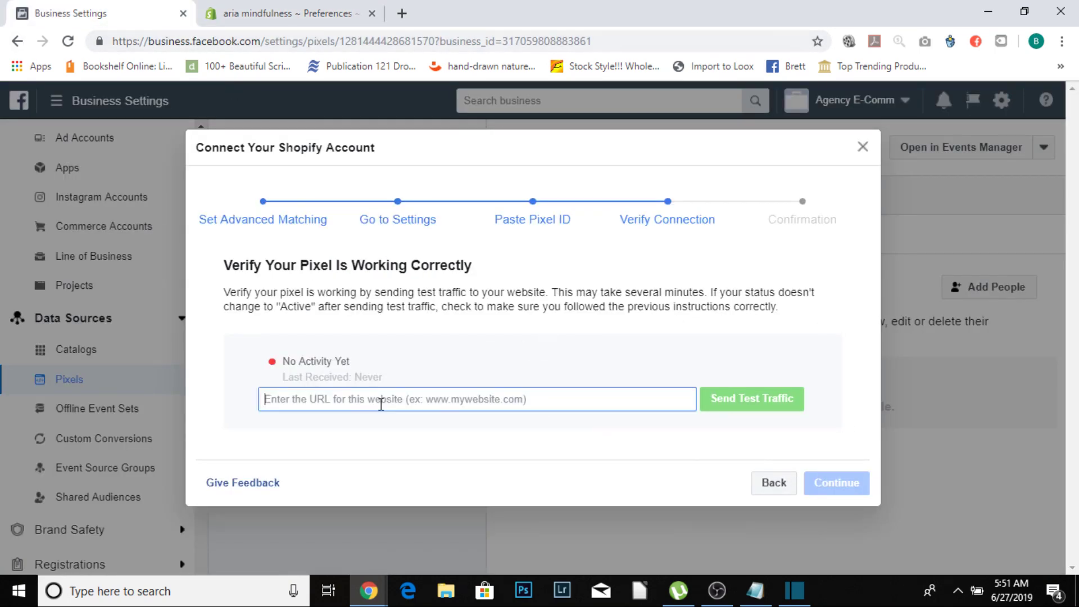
{"action": "type", "text": "ariamindfulne"}
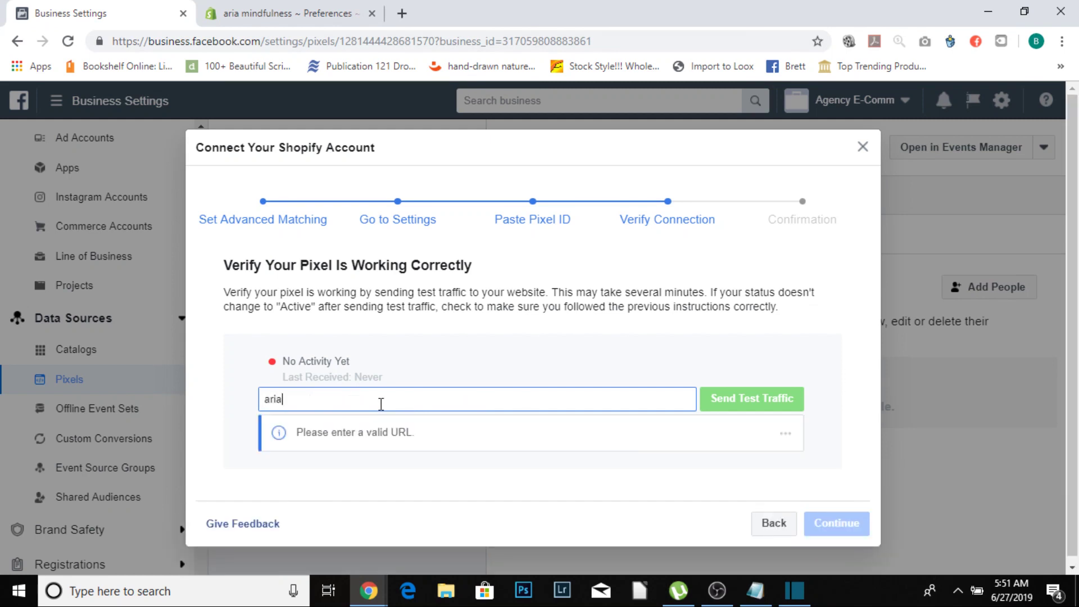
{"action": "type", "text": "ss.com"}
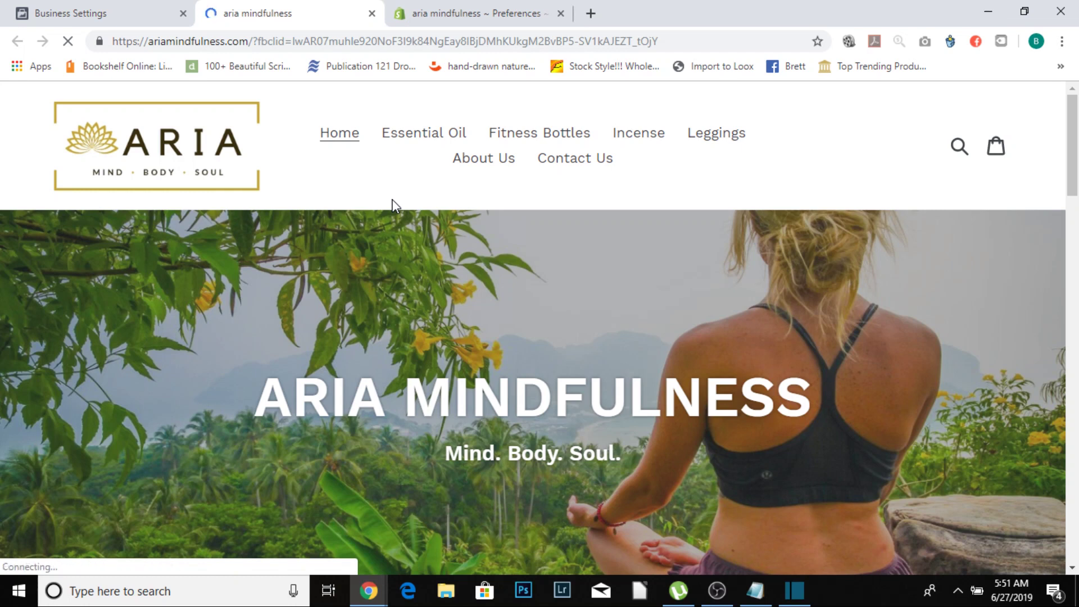
{"action": "left_click", "coordinate": [495, 12]}
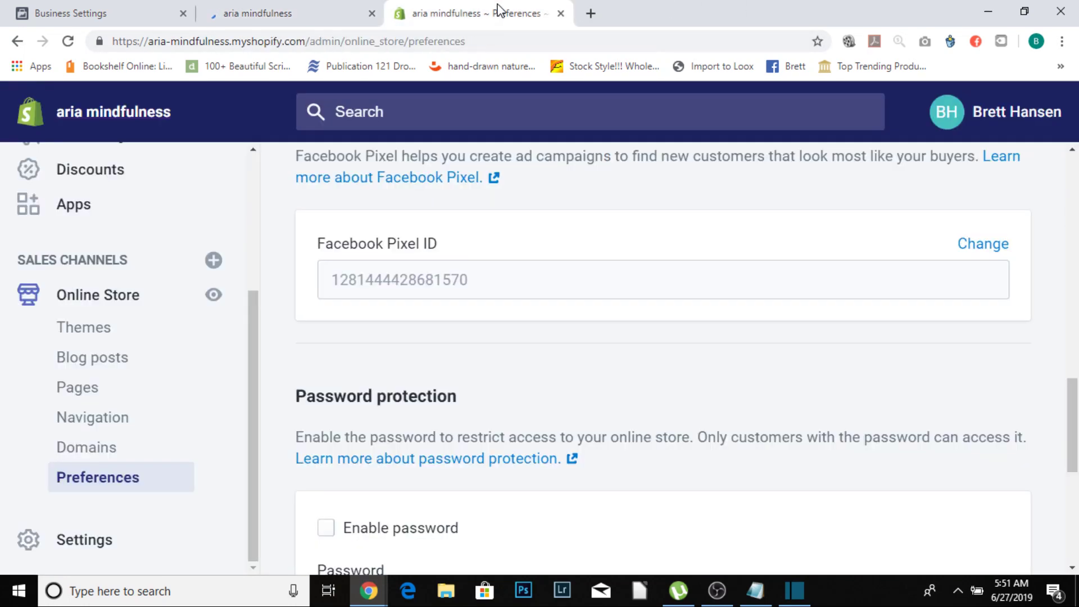